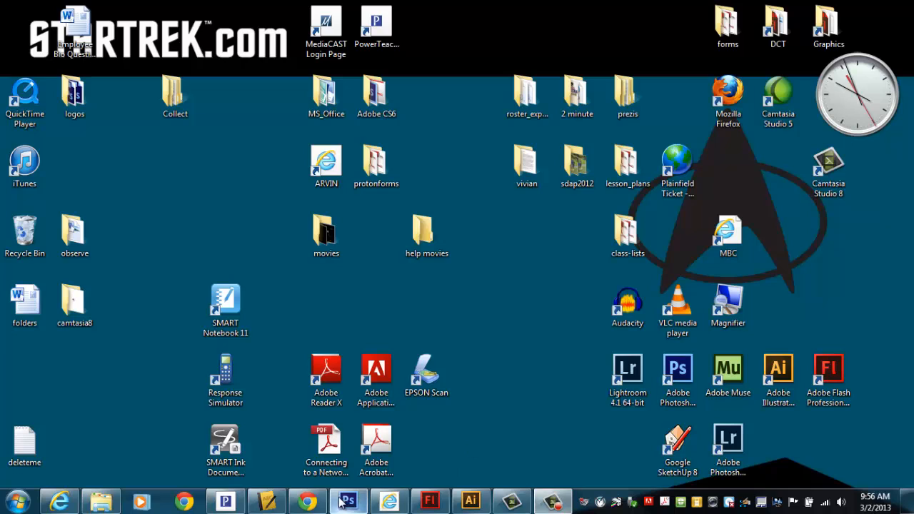
# - Switch to Photoshop and draw a freehand check mark beside the INDEX box in the site sketch
pyautogui.click(349, 501)
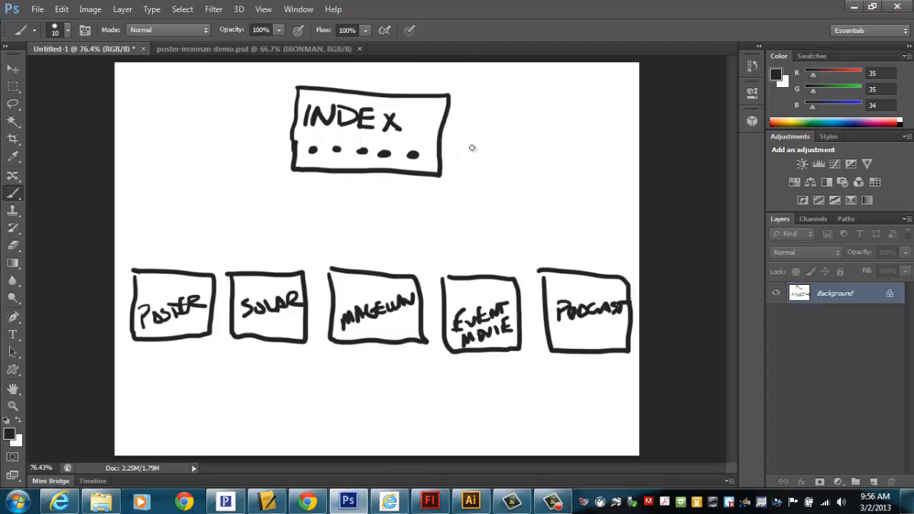
pyautogui.moveTo(468, 145)
pyautogui.mouseDown()
pyautogui.moveTo(475, 153)
pyautogui.moveTo(521, 108)
pyautogui.mouseUp()
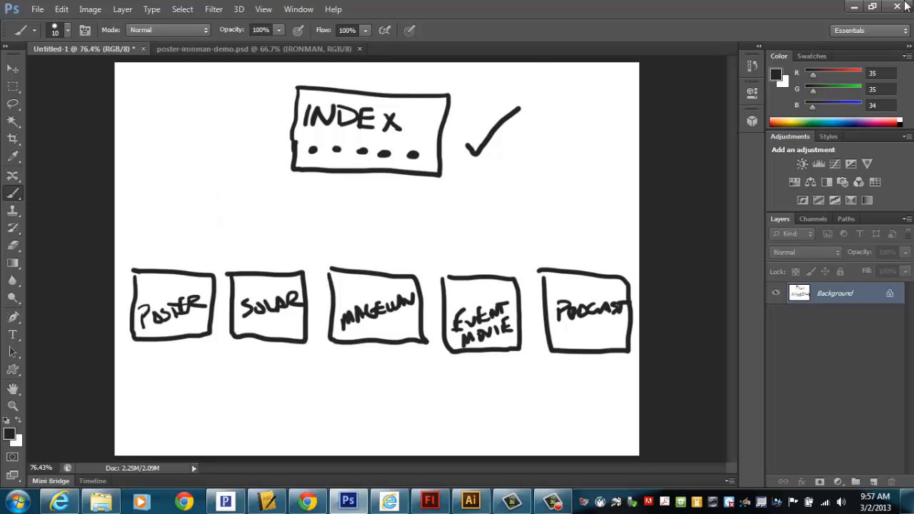
pyautogui.click(854, 7)
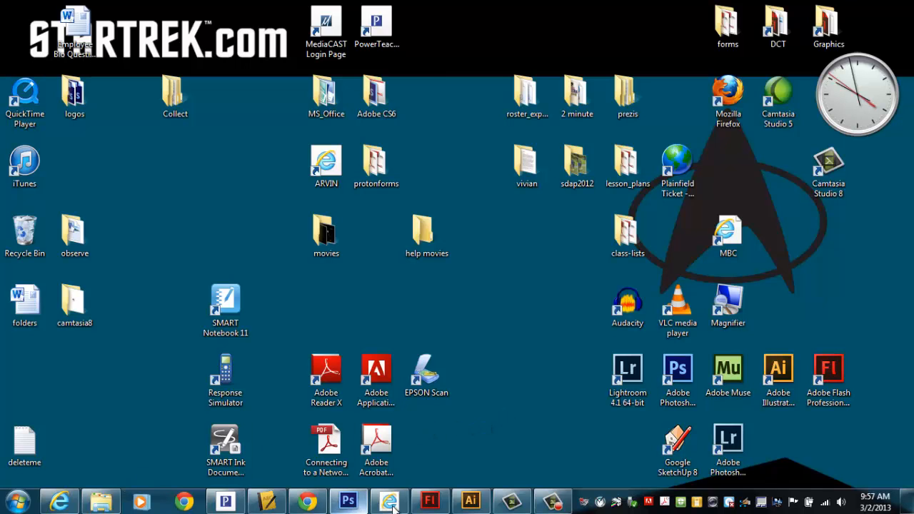
pyautogui.click(349, 503)
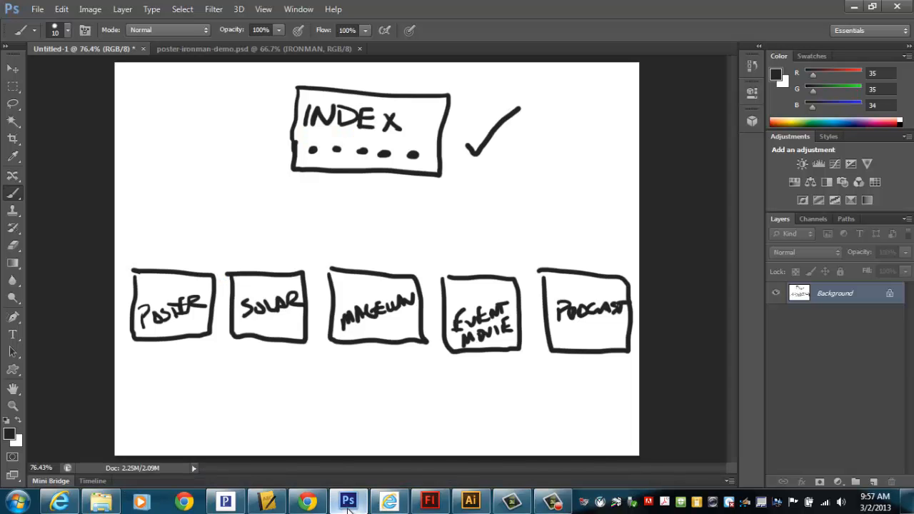
pyautogui.click(349, 503)
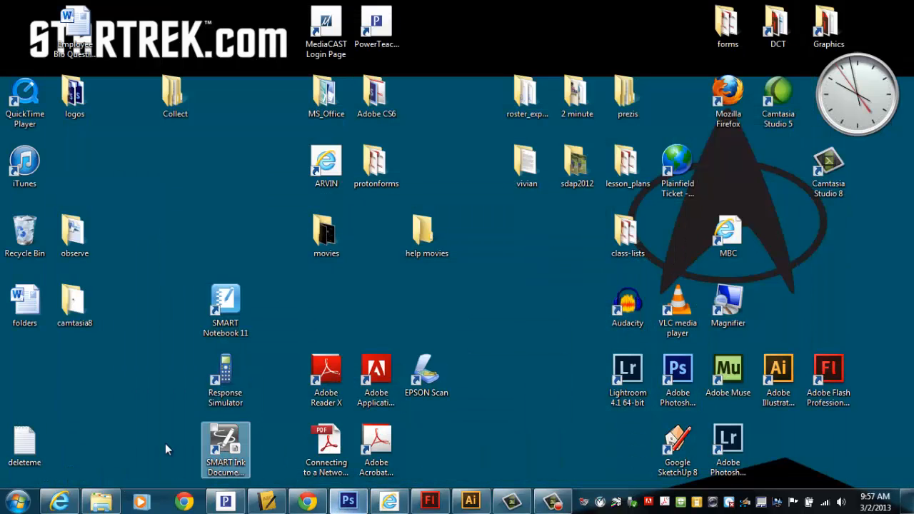
# - Find Adobe Dreamweaver CS6 in the installed Adobe Design and Web Premium CS6 programs and view its shortcut options
pyautogui.click(17, 503)
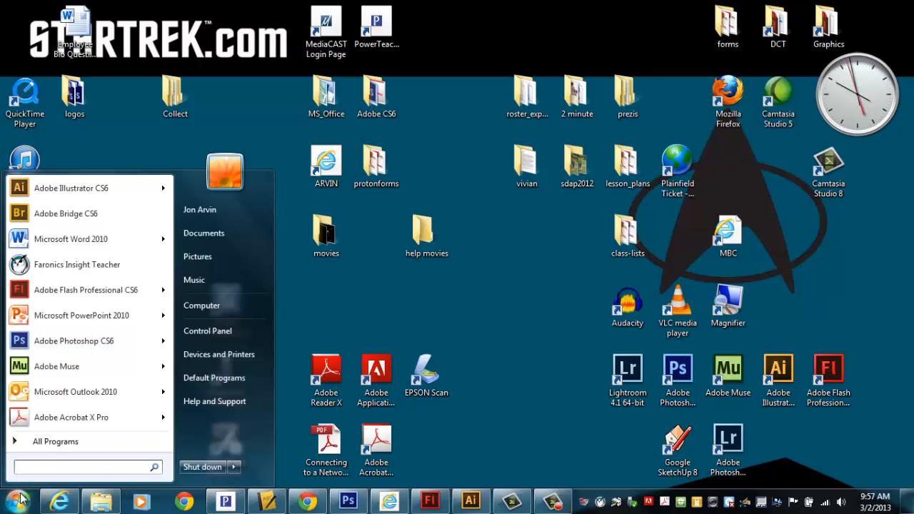
pyautogui.click(53, 443)
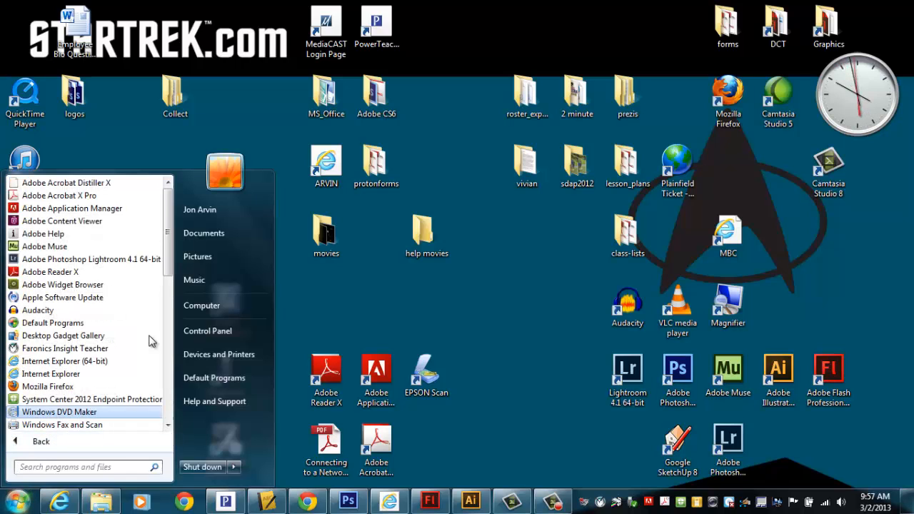
pyautogui.moveTo(167, 237); pyautogui.dragTo(167, 305)
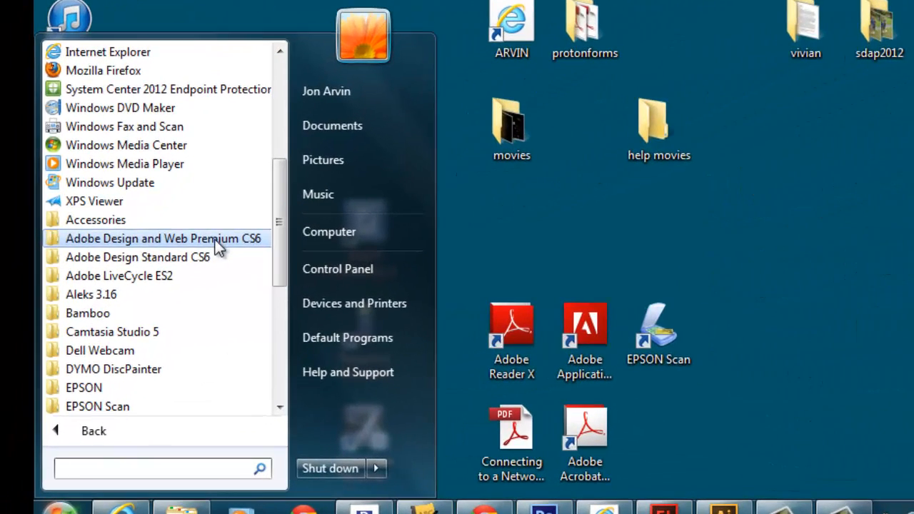
pyautogui.click(214, 240)
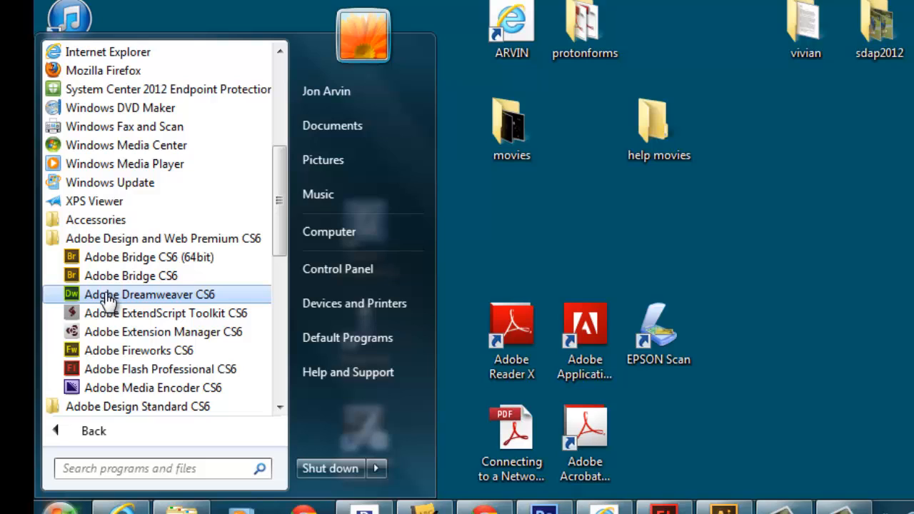
pyautogui.click(105, 295)
pyautogui.rightClick(105, 294)
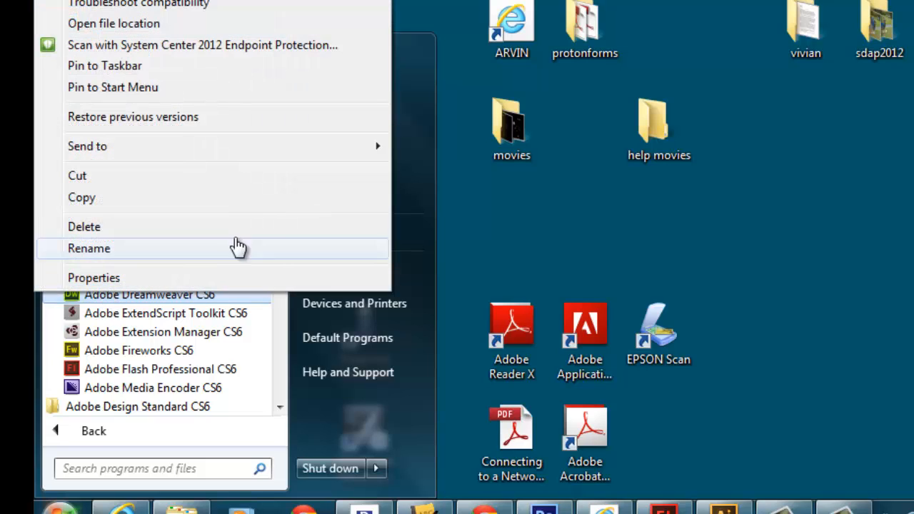
pyautogui.moveTo(345, 149)
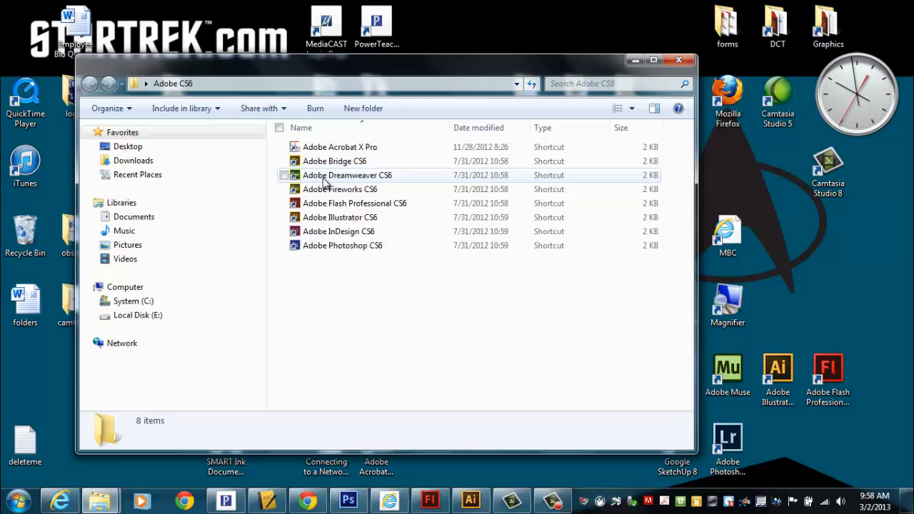
# - Launch Adobe Dreamweaver CS6 from the Adobe CS6 folder and dismiss the missing root folder prompt
pyautogui.doubleClick(324, 180)
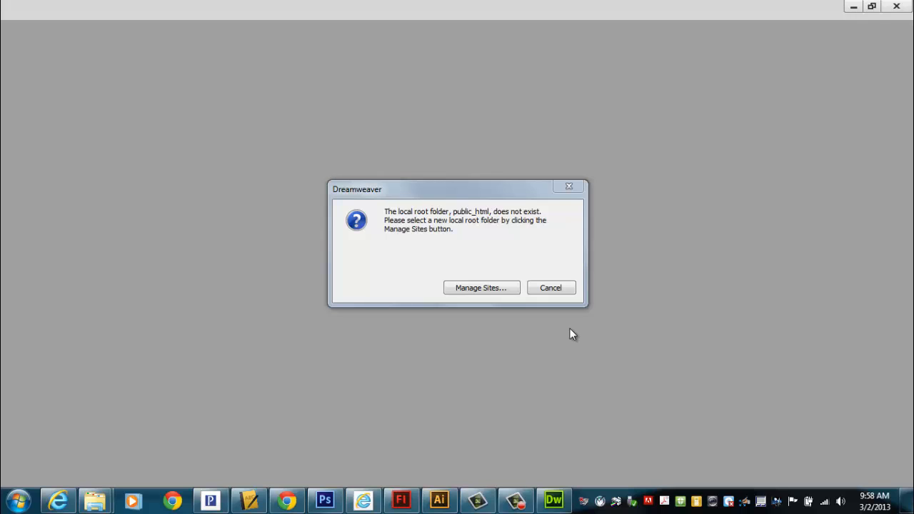
pyautogui.click(555, 289)
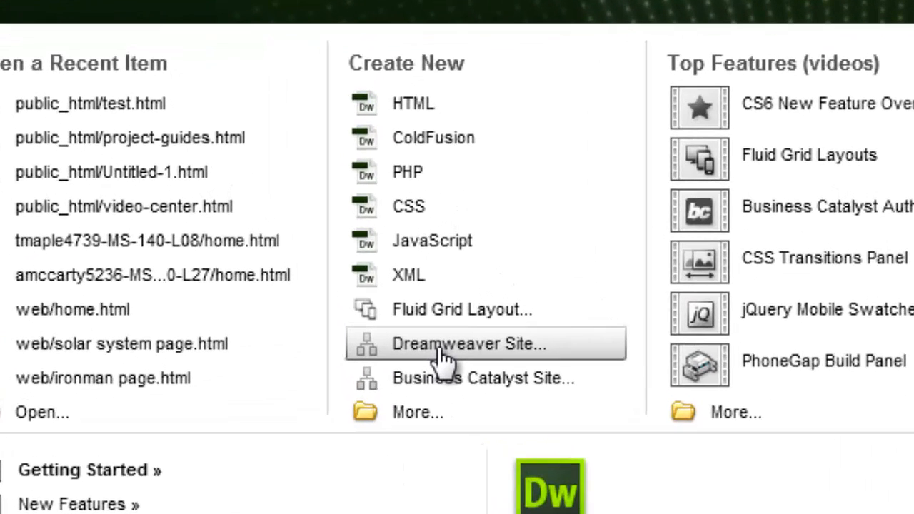
# - Start a new Dreamweaver site and name it My Web Site
pyautogui.click(441, 350)
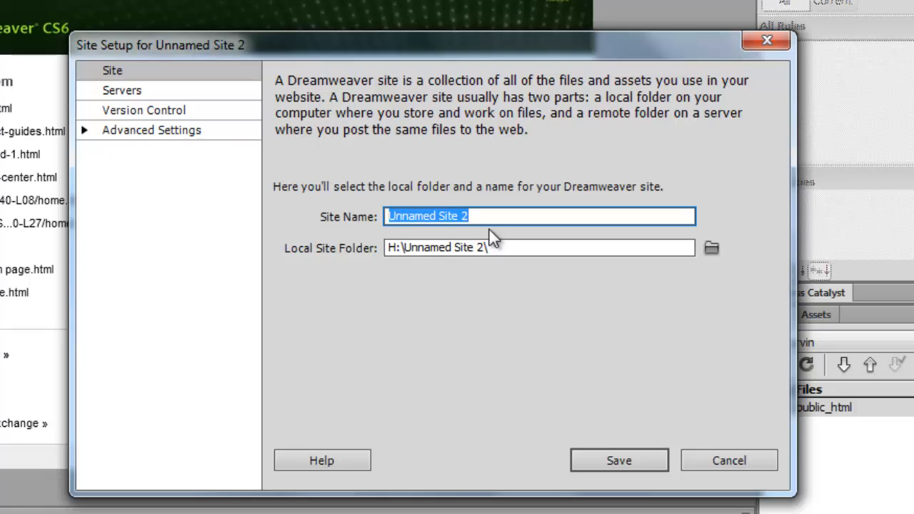
pyautogui.write('M')
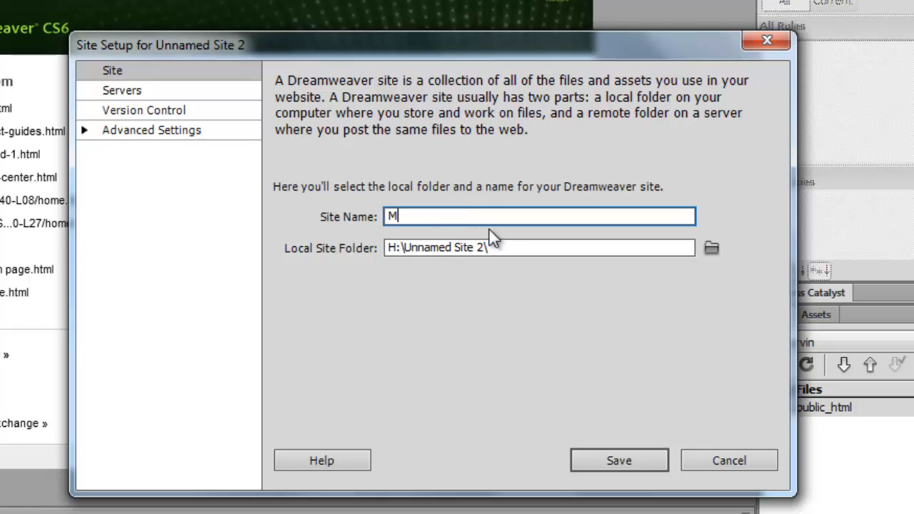
pyautogui.write('y Web Site')
pyautogui.click(459, 271)
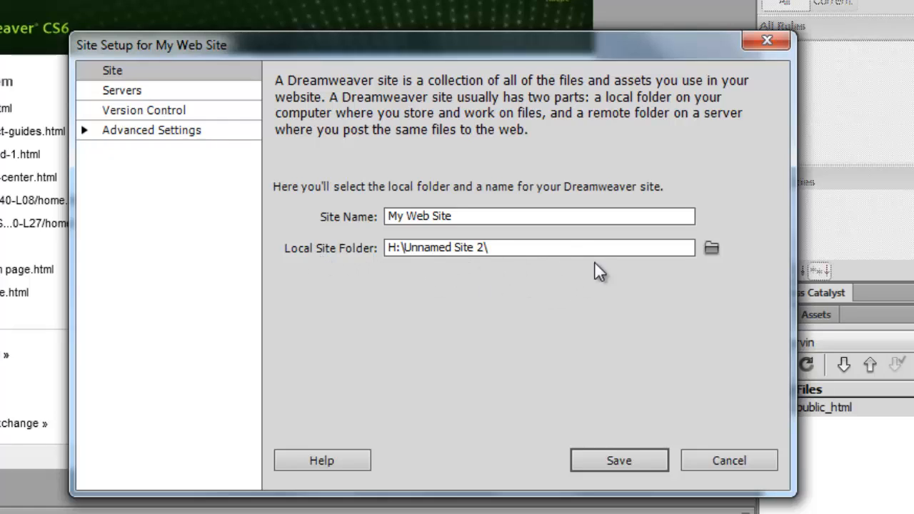
# - Set the local site folder to E:\web on the Local Disk (E:) drive and save the site
pyautogui.click(714, 253)
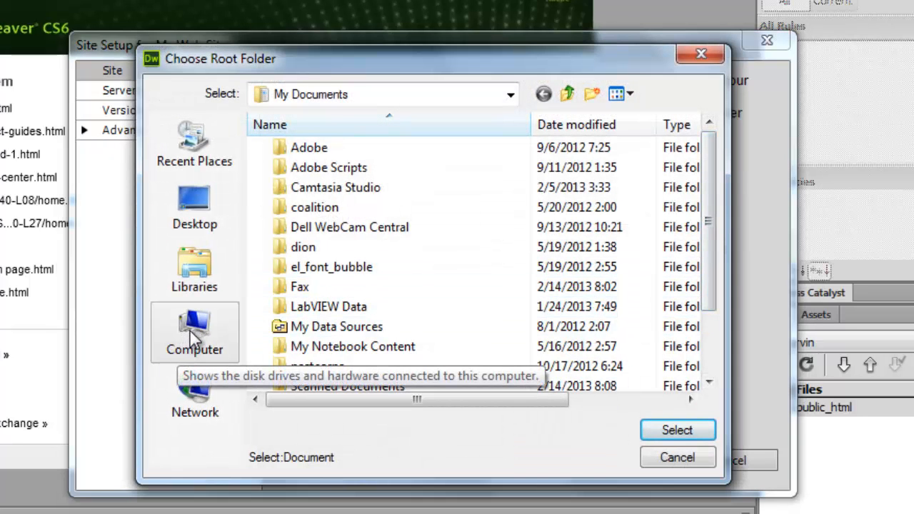
pyautogui.click(193, 337)
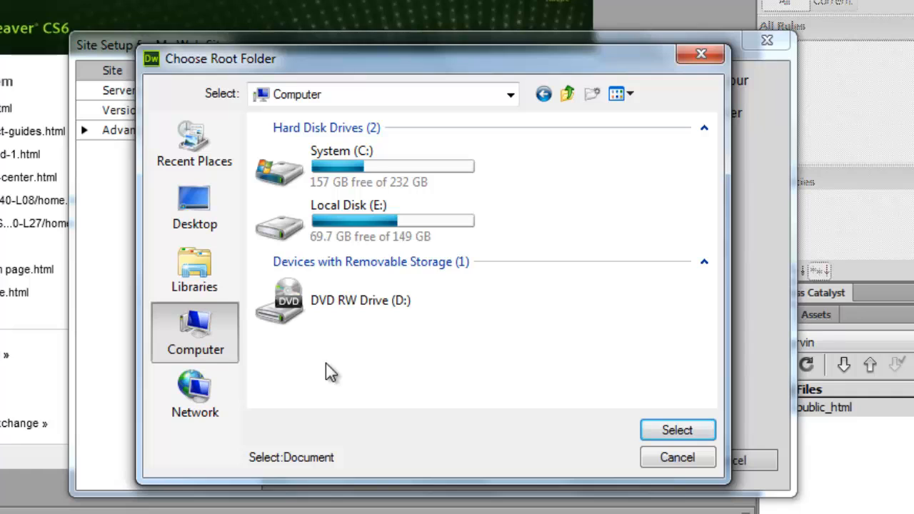
pyautogui.doubleClick(370, 227)
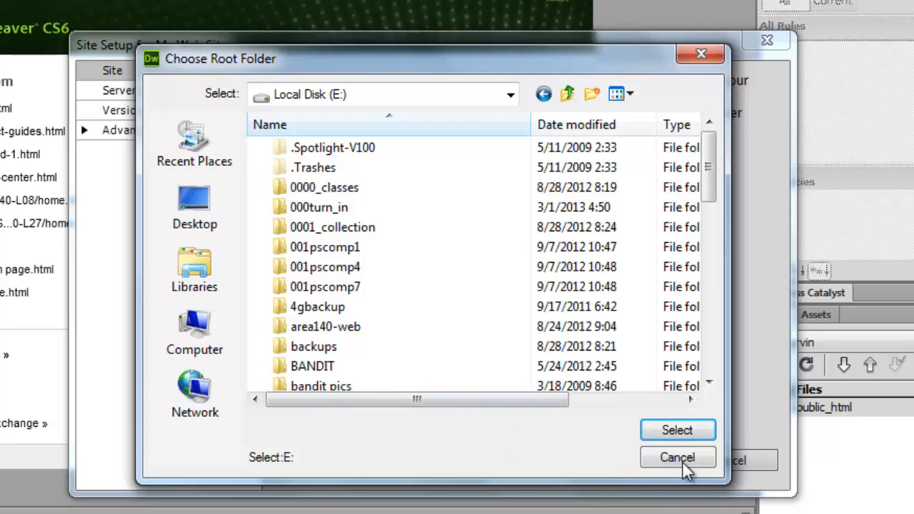
pyautogui.click(682, 432)
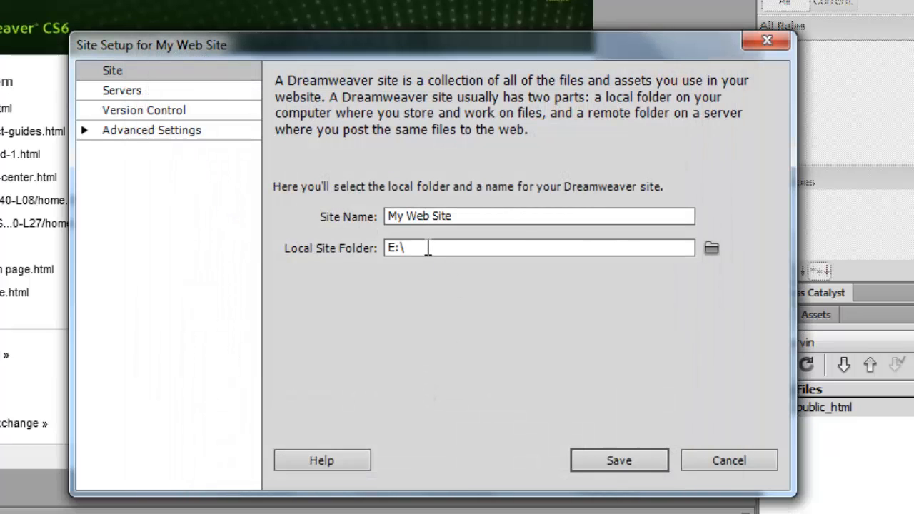
pyautogui.click(434, 248)
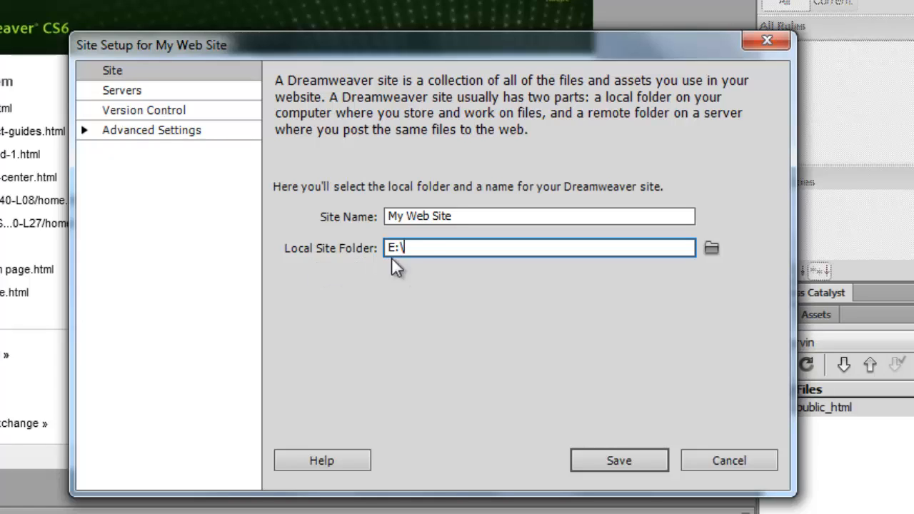
pyautogui.write('web')
pyautogui.click(648, 463)
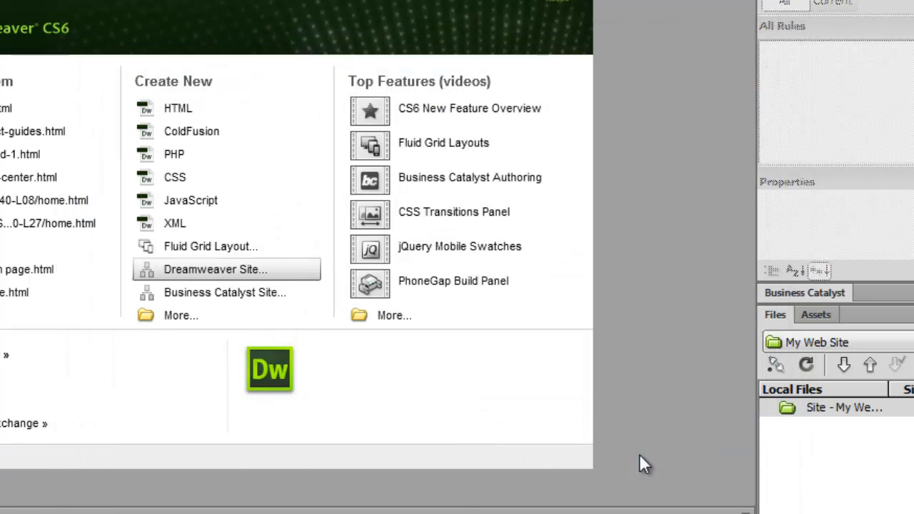
pyautogui.click(859, 416)
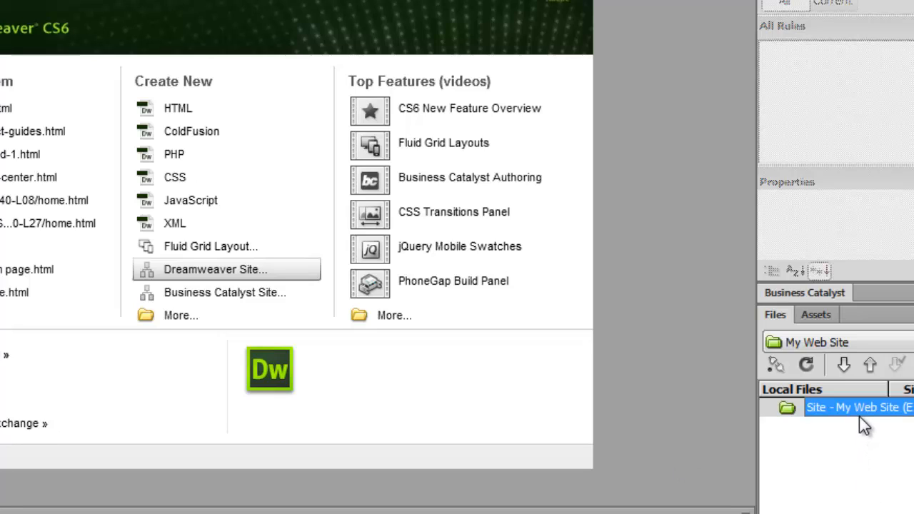
pyautogui.click(853, 419)
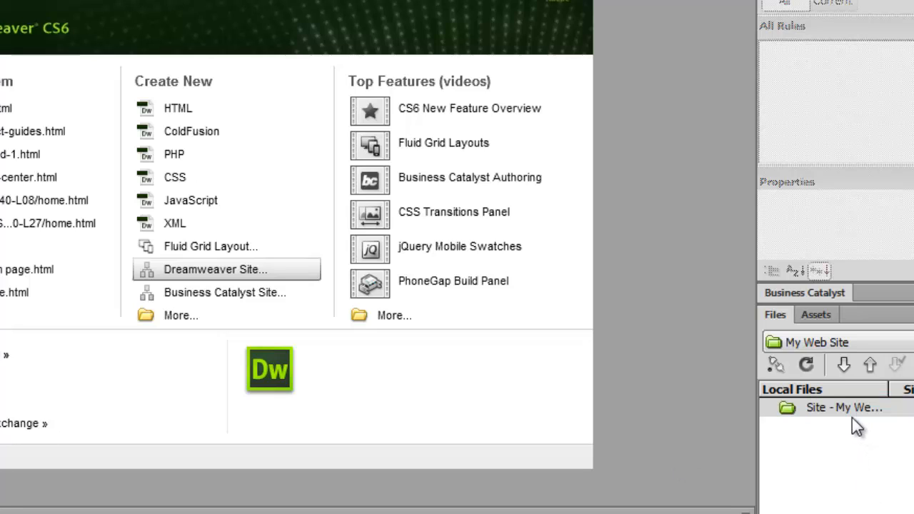
pyautogui.click(832, 418)
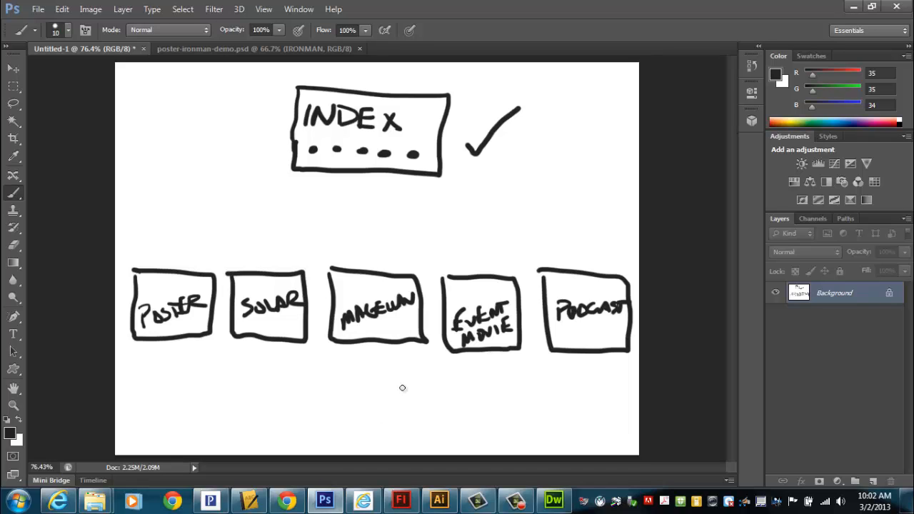
# - Draw a long curved line beneath the five page boxes in the Photoshop site sketch and return to Dreamweaver
pyautogui.moveTo(149, 351)
pyautogui.mouseDown()
pyautogui.moveTo(272, 368)
pyautogui.moveTo(647, 362)
pyautogui.mouseUp()
pyautogui.moveTo(440, 504)
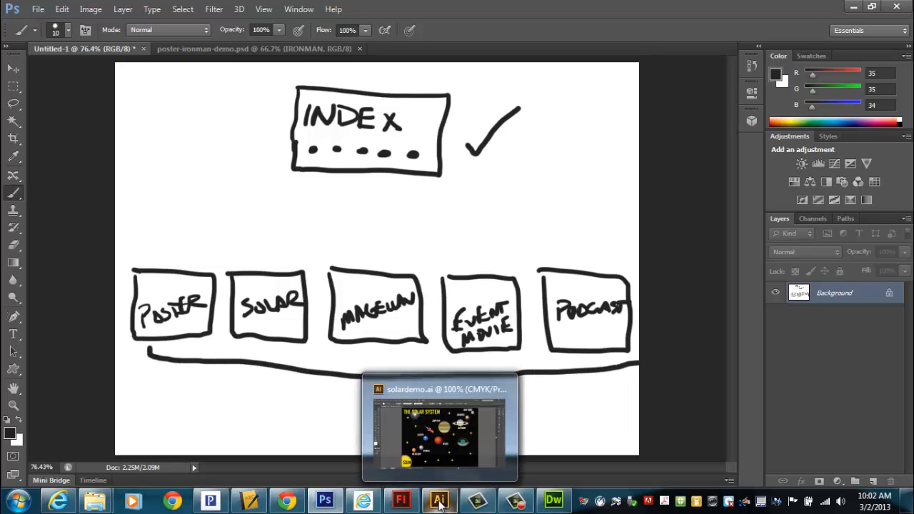
pyautogui.click(555, 504)
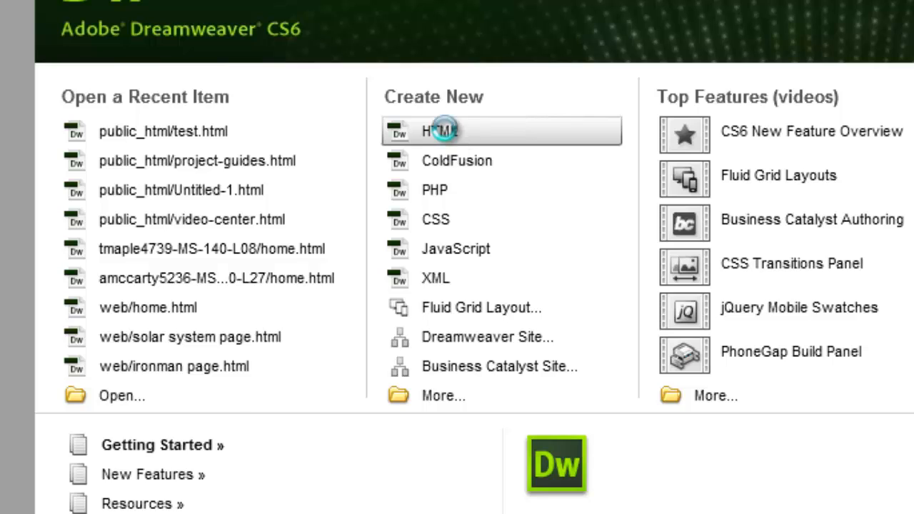
# - Create a new blank HTML page, view its code, and display it in Design view
pyautogui.click(448, 136)
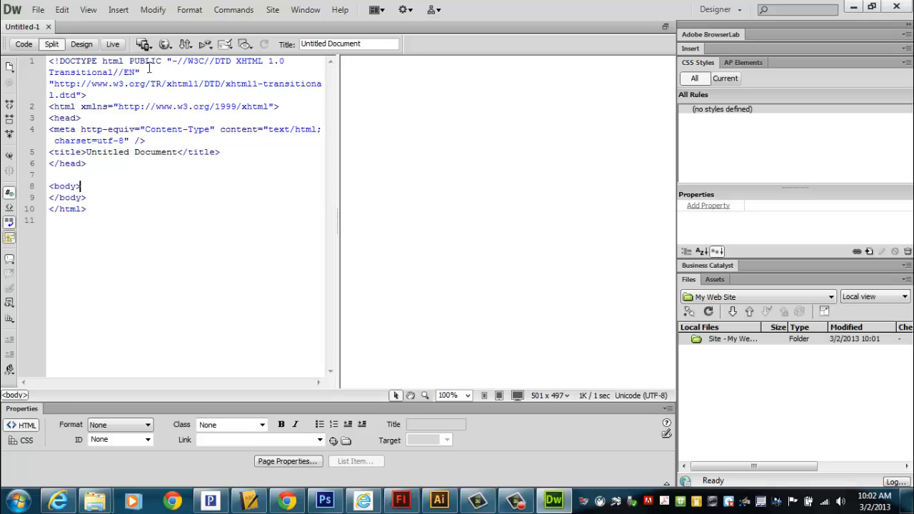
pyautogui.click(23, 44)
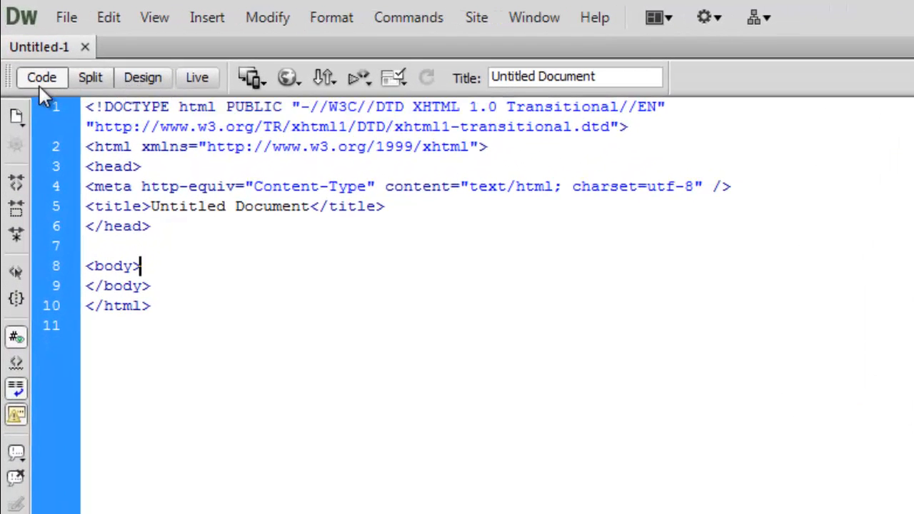
pyautogui.click(147, 79)
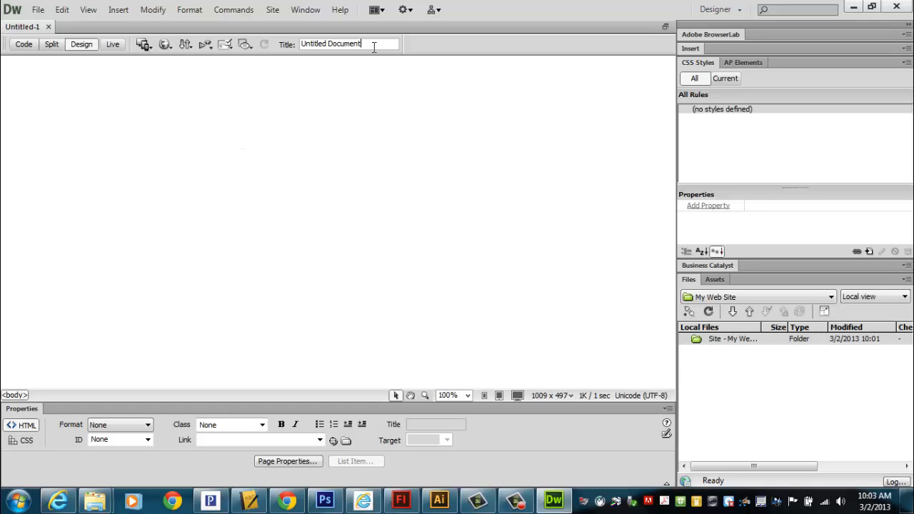
# - Replace the page's document title with index
pyautogui.press('BackSpace')
pyautogui.press('BackSpace')
pyautogui.press('BackSpace')
pyautogui.press('BackSpace')
pyautogui.press('BackSpace')
pyautogui.press('BackSpace')
pyautogui.press('BackSpace')
pyautogui.press('BackSpace')
pyautogui.press('BackSpace')
pyautogui.press('BackSpace')
pyautogui.press('BackSpace')
pyautogui.press('BackSpace')
pyautogui.press('BackSpace')
pyautogui.press('BackSpace')
pyautogui.press('BackSpace')
pyautogui.press('BackSpace')
pyautogui.write('index')
pyautogui.press('Return')
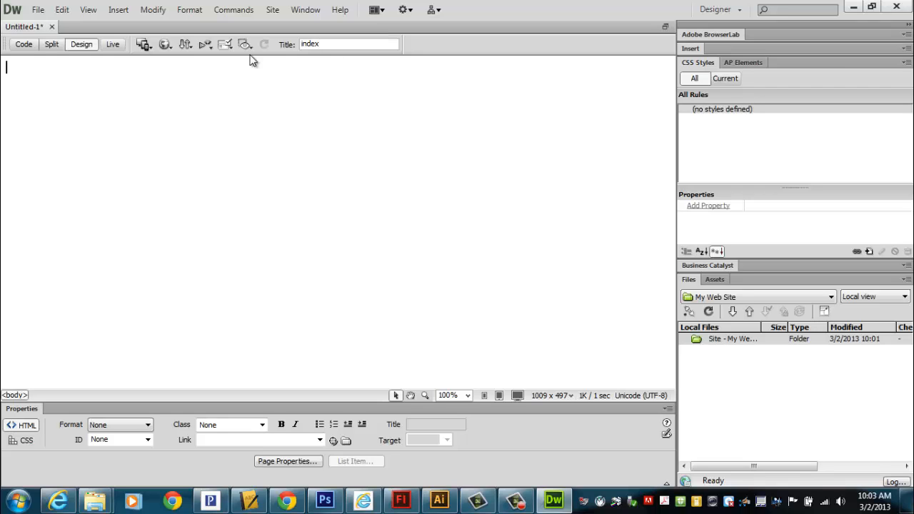
# - Save the page under the file name index in the web folder
pyautogui.click(37, 9)
pyautogui.click(66, 163)
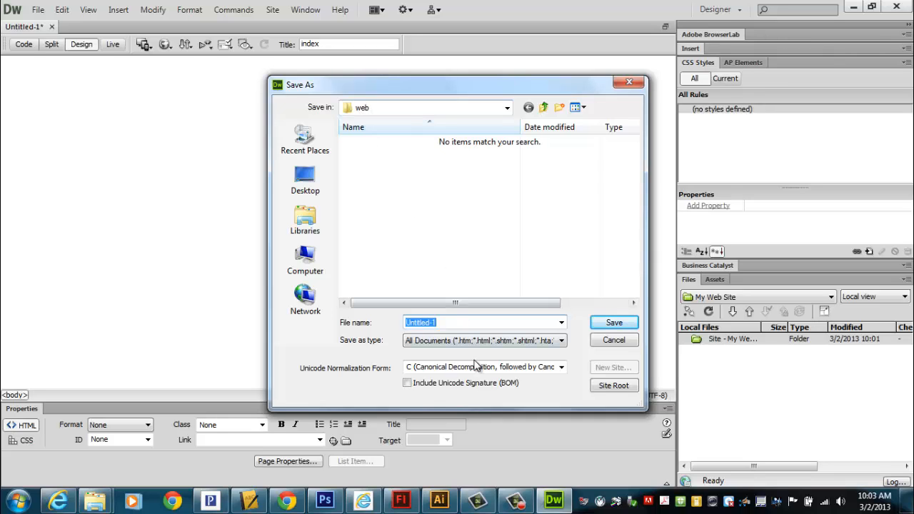
pyautogui.write('index')
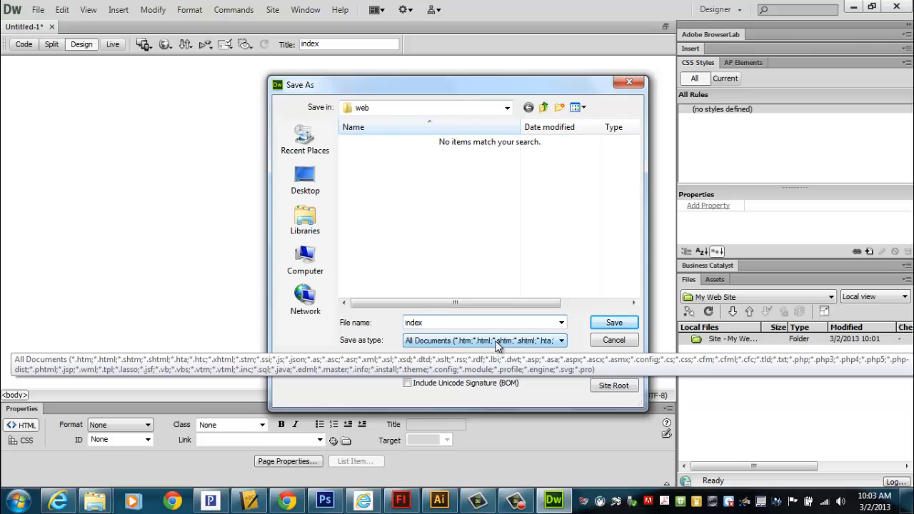
pyautogui.press('Return')
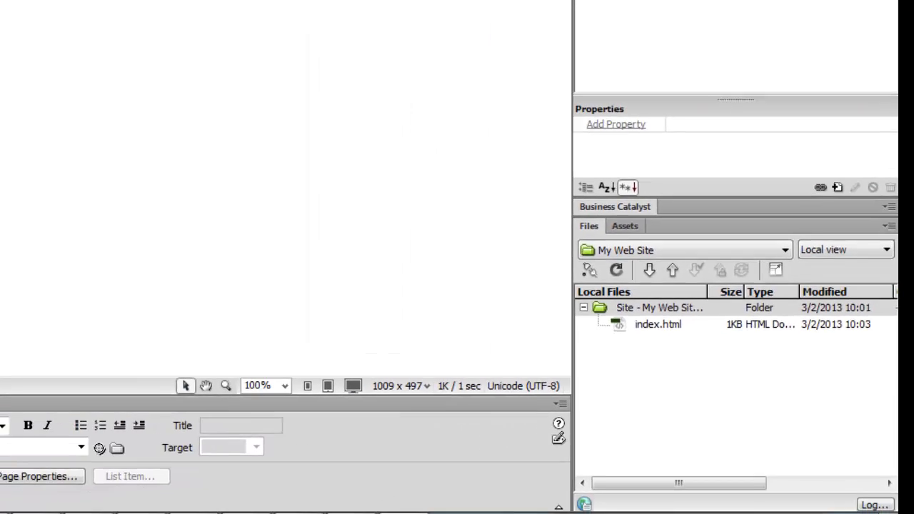
# - Create a new blank HTML page with no layout
pyautogui.click(38, 9)
pyautogui.click(56, 26)
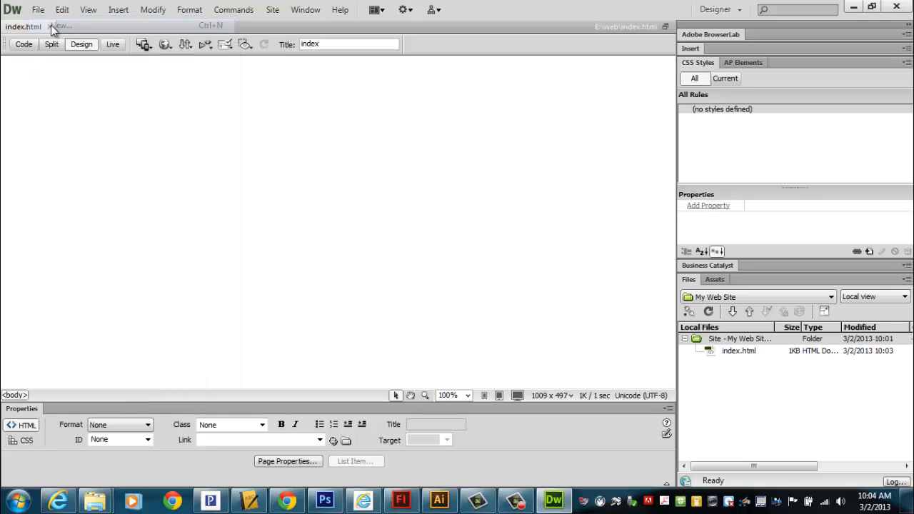
pyautogui.click(343, 106)
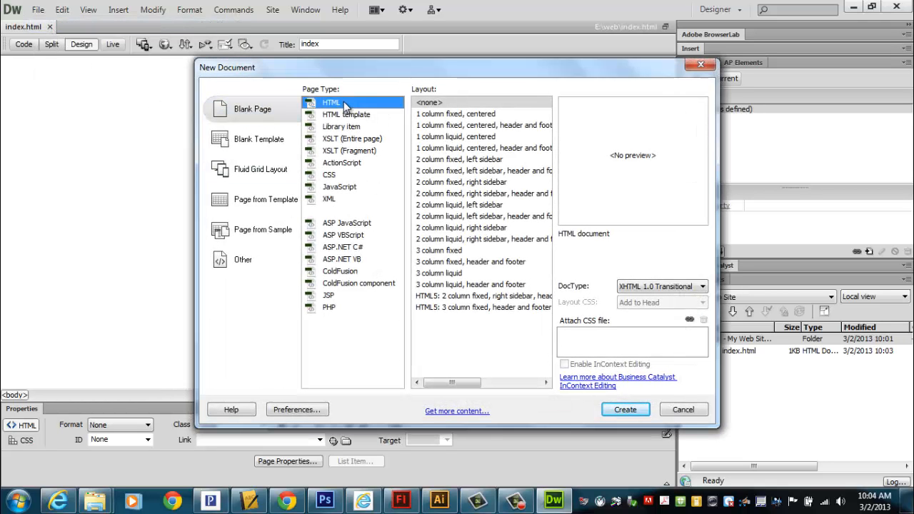
pyautogui.click(432, 105)
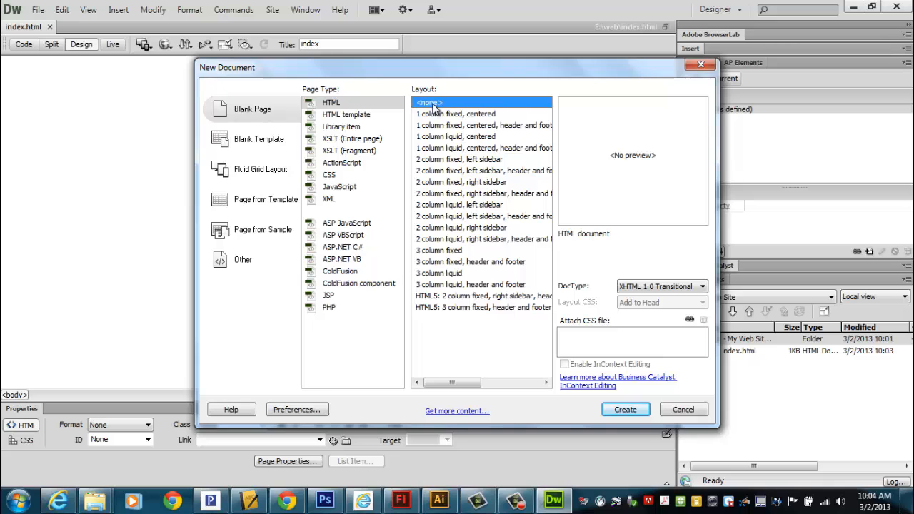
pyautogui.click(356, 103)
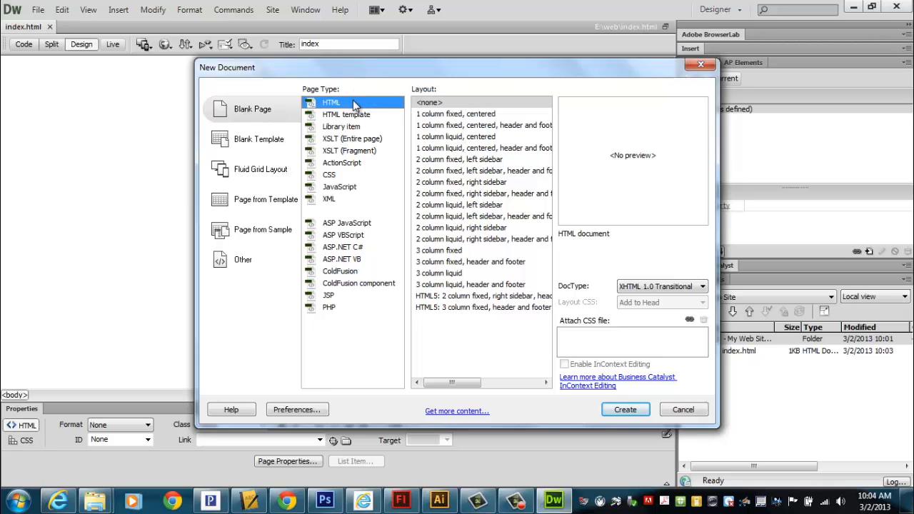
pyautogui.click(427, 105)
pyautogui.click(638, 411)
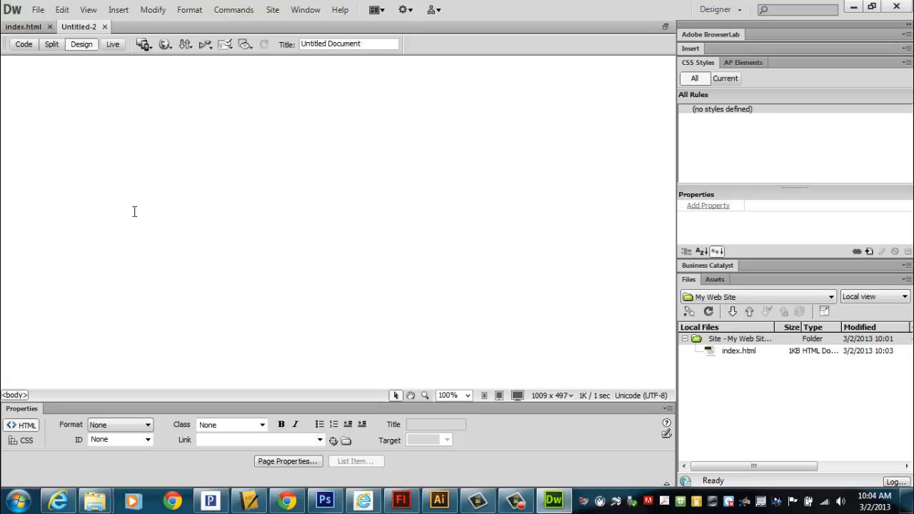
# - Draw a downward arrow above the Poster box in the Photoshop site sketch and return to Dreamweaver
pyautogui.hotkey('alt', 'Tab')
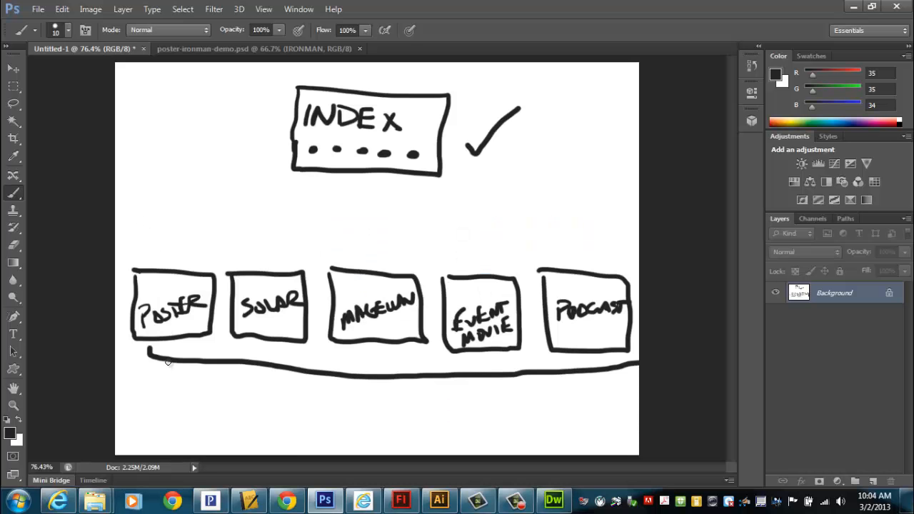
pyautogui.moveTo(170, 182)
pyautogui.mouseDown()
pyautogui.moveTo(173, 254)
pyautogui.moveTo(147, 233)
pyautogui.moveTo(186, 258)
pyautogui.moveTo(204, 239)
pyautogui.mouseUp()
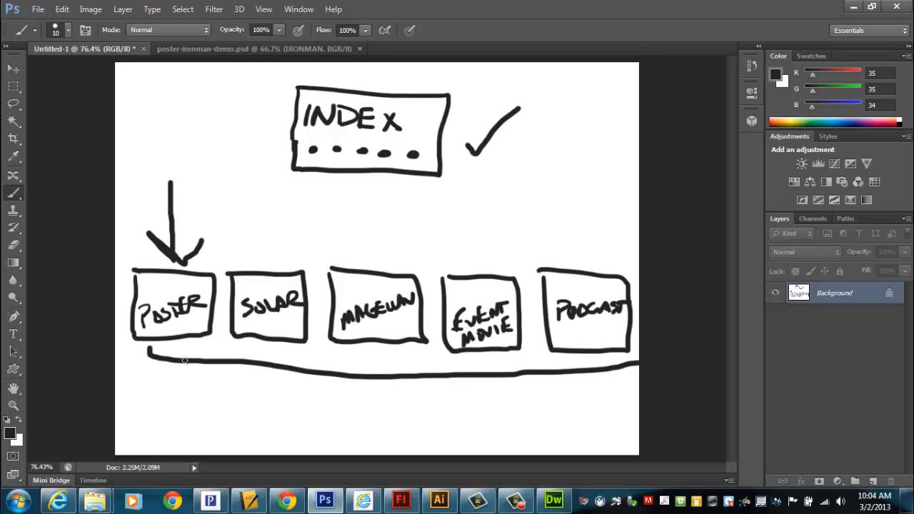
pyautogui.hotkey('alt', 'Tab')
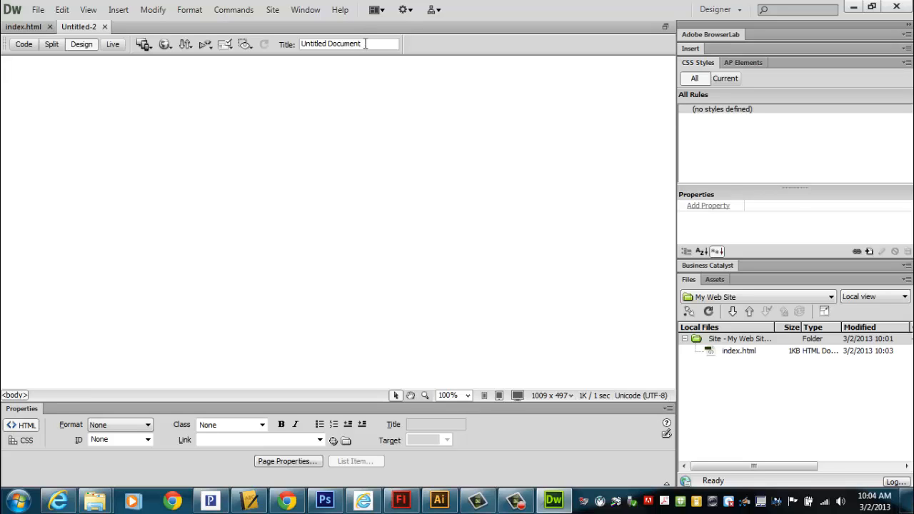
# - Replace the new page's document title with ironman poster
pyautogui.press('BackSpace')
pyautogui.press('BackSpace')
pyautogui.press('BackSpace')
pyautogui.press('BackSpace')
pyautogui.press('BackSpace')
pyautogui.press('BackSpace')
pyautogui.press('BackSpace')
pyautogui.press('BackSpace')
pyautogui.press('BackSpace')
pyautogui.press('BackSpace')
pyautogui.press('BackSpace')
pyautogui.press('BackSpace')
pyautogui.press('BackSpace')
pyautogui.press('BackSpace')
pyautogui.press('BackSpace')
pyautogui.press('BackSpace')
pyautogui.write('poster')
pyautogui.press('BackSpace')
pyautogui.press('BackSpace')
pyautogui.press('BackSpace')
pyautogui.write('ireonment')
pyautogui.press('BackSpace')
pyautogui.press('BackSpace')
pyautogui.press('BackSpace')
pyautogui.press('BackSpace')
pyautogui.press('BackSpace')
pyautogui.press('BackSpace')
pyautogui.write('onman poster')
pyautogui.click(196, 159)
# - Save the ironman poster page under the file name poster in the web folder
pyautogui.click(37, 9)
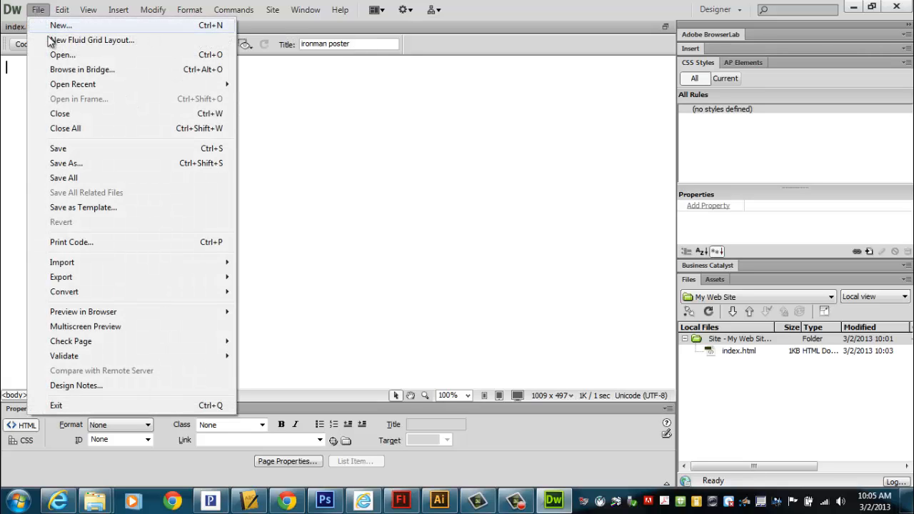
pyautogui.click(66, 163)
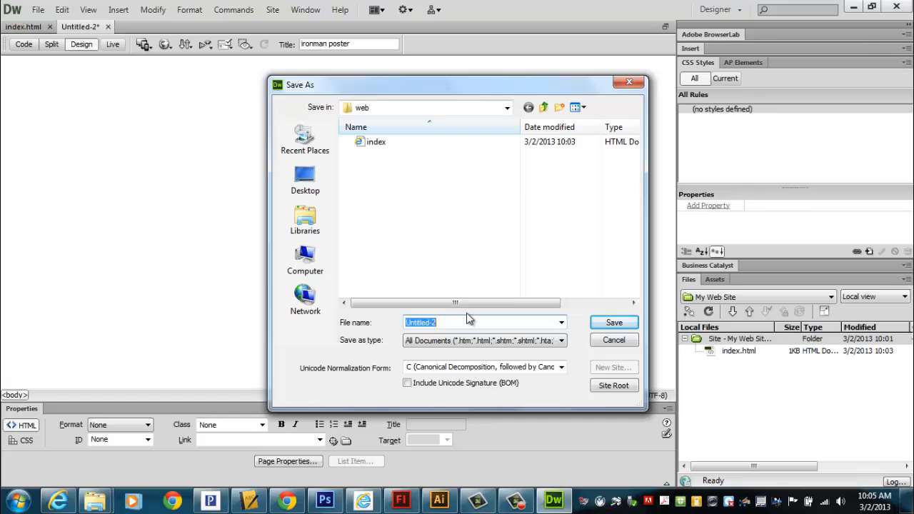
pyautogui.write('poster')
pyautogui.press('Return')
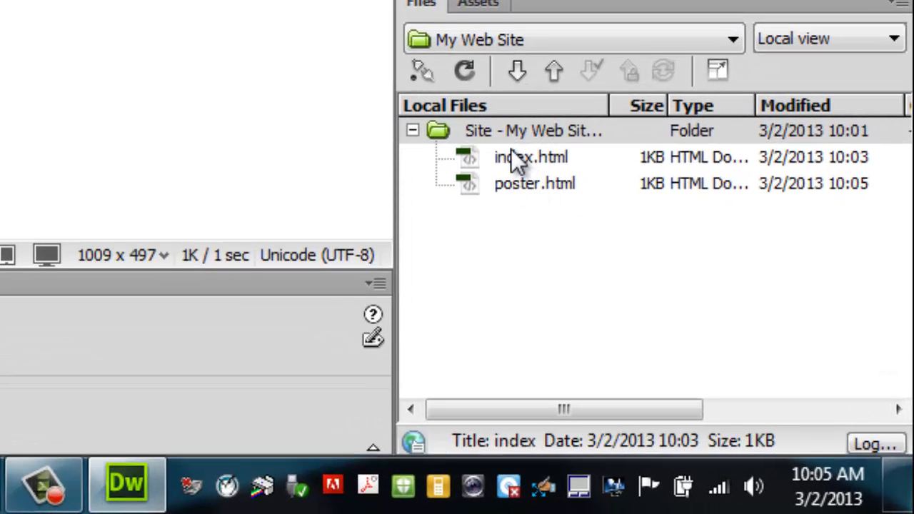
# - Check the site sketch in Photoshop, return to Dreamweaver, and compare the open index.html and poster.html pages
pyautogui.click(481, 131)
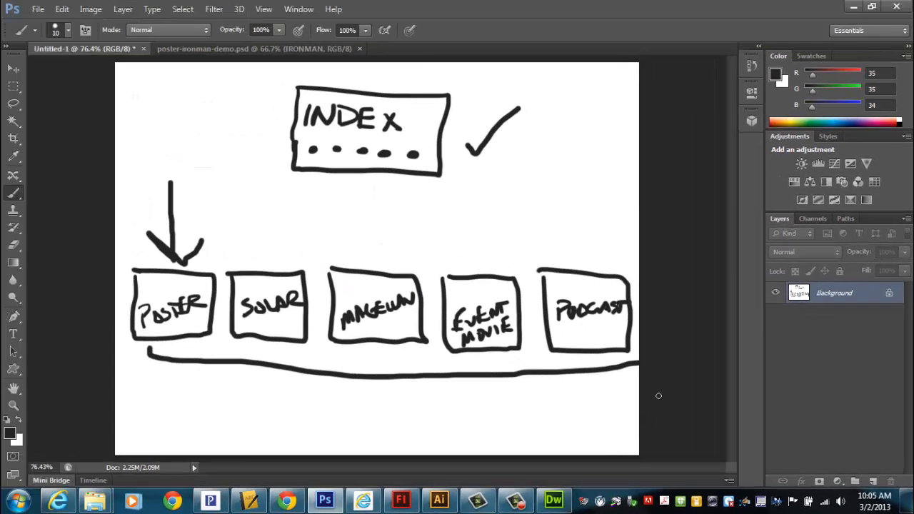
pyautogui.hotkey('alt', 'Tab')
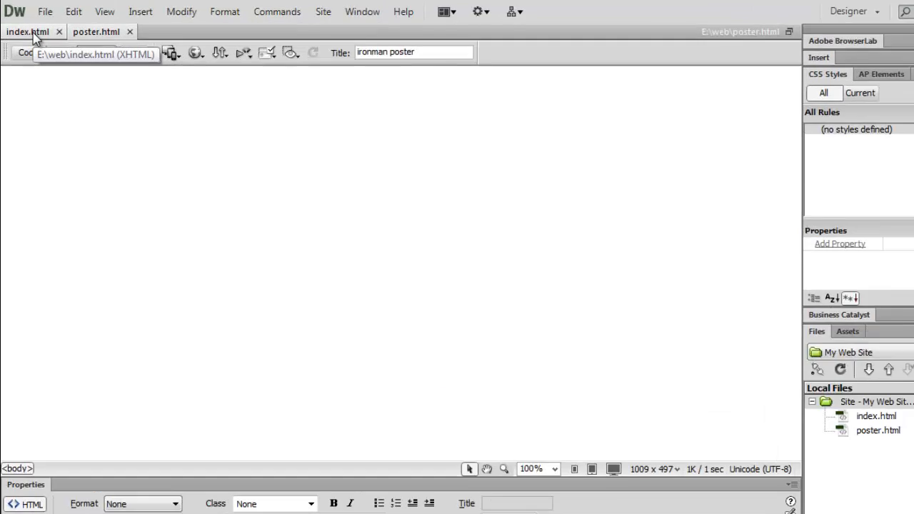
pyautogui.click(45, 33)
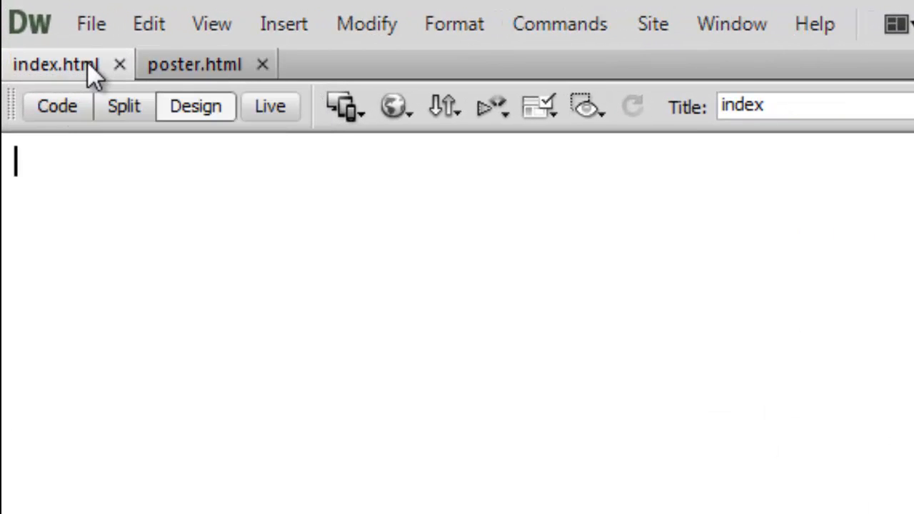
pyautogui.click(179, 65)
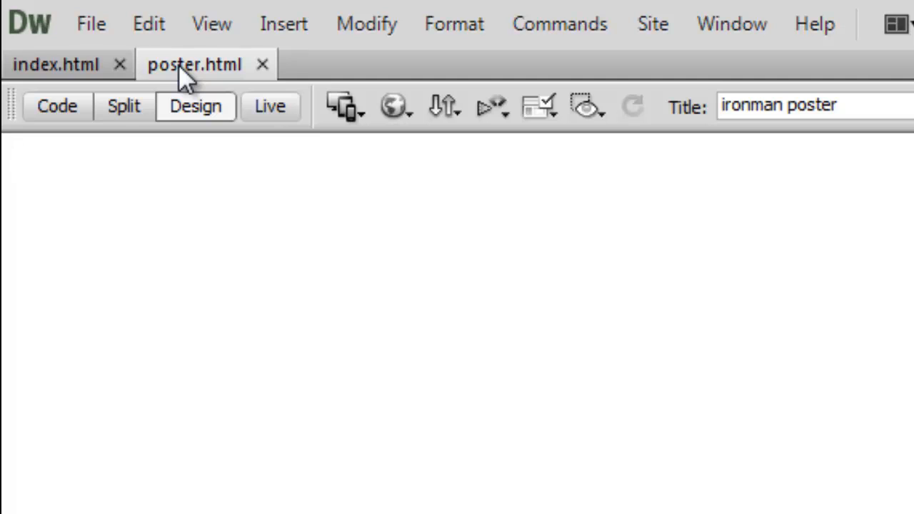
pyautogui.click(39, 66)
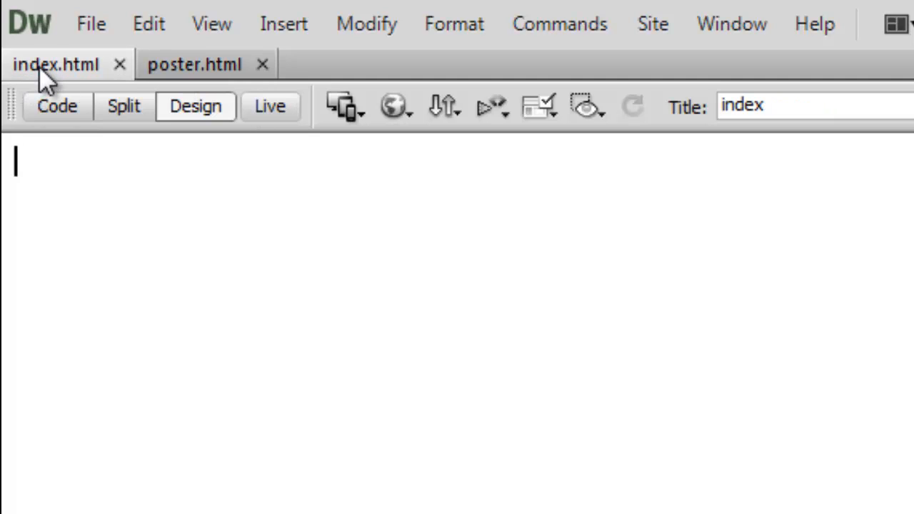
pyautogui.click(177, 66)
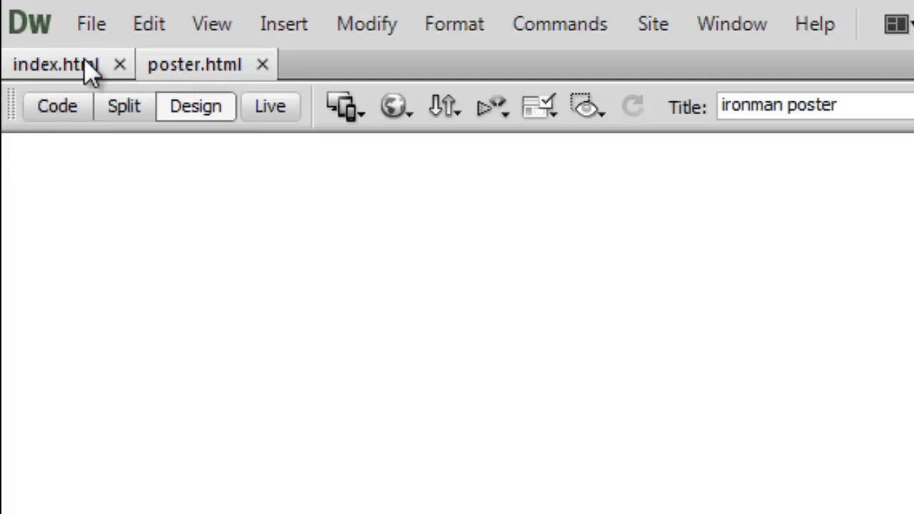
pyautogui.click(83, 64)
pyautogui.click(210, 70)
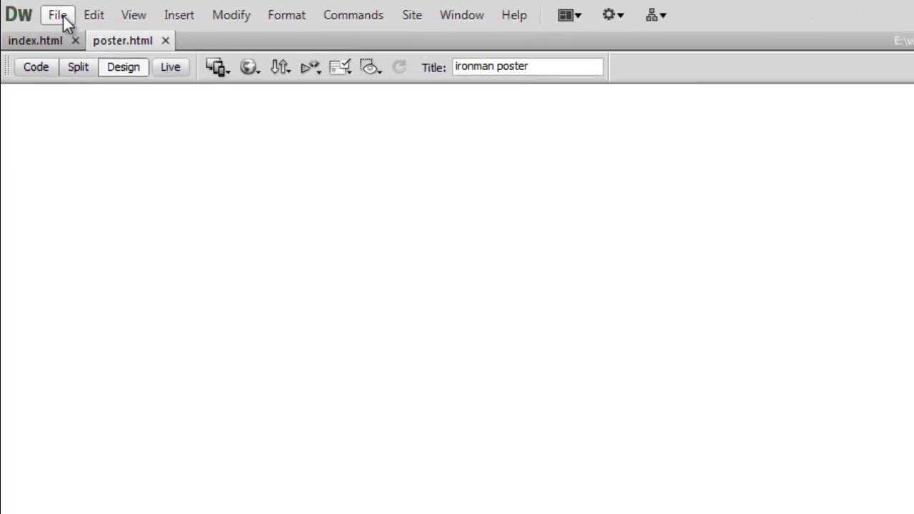
# - Create another blank HTML page with no layout for the solar project
pyautogui.click(83, 22)
pyautogui.click(99, 55)
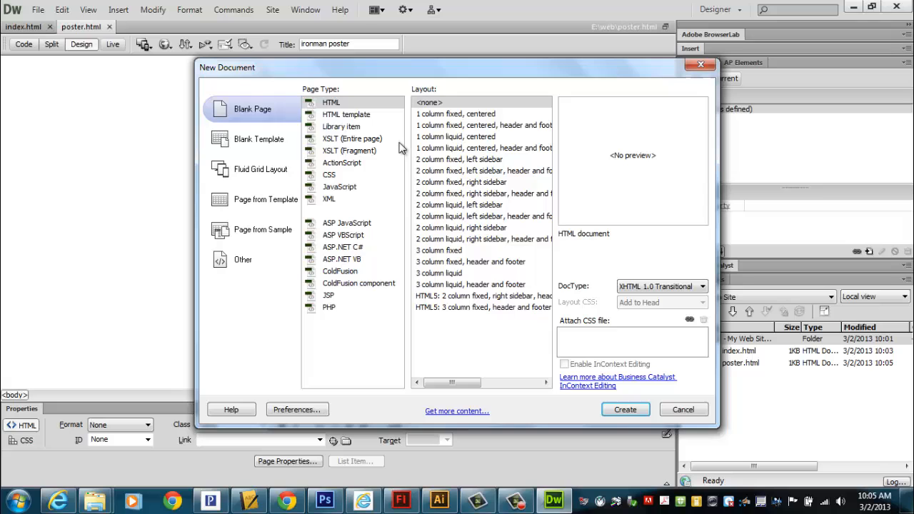
pyautogui.click(361, 102)
pyautogui.click(436, 104)
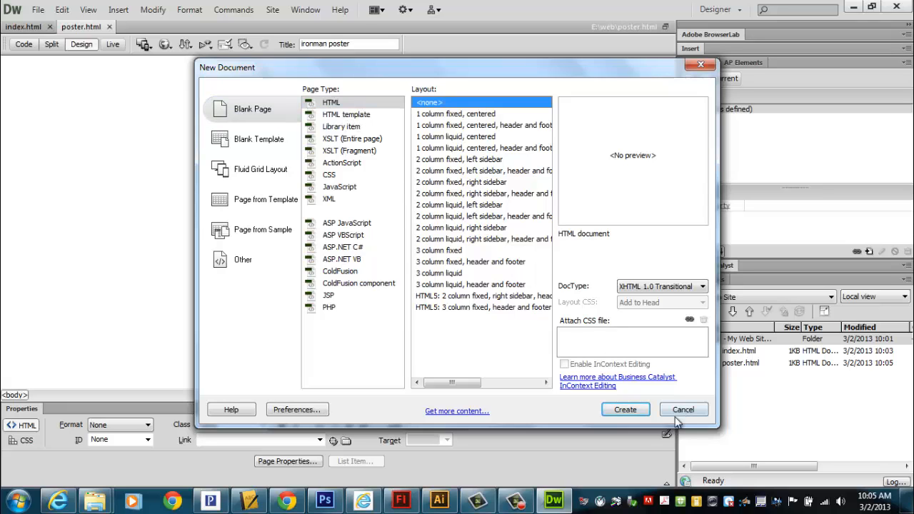
pyautogui.click(623, 411)
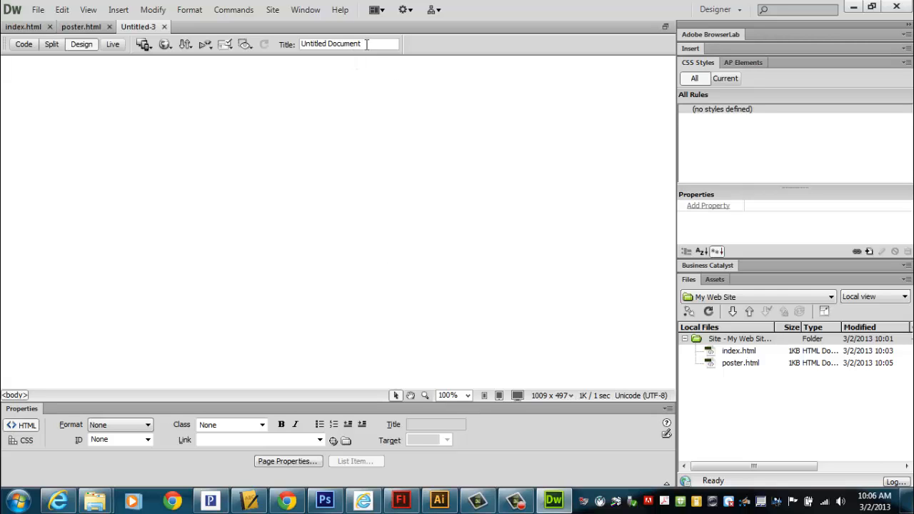
# - Replace the untitled page's document title with solar system diagram
pyautogui.press('BackSpace')
pyautogui.press('BackSpace')
pyautogui.press('BackSpace')
pyautogui.press('BackSpace')
pyautogui.press('BackSpace')
pyautogui.press('BackSpace')
pyautogui.press('BackSpace')
pyautogui.press('BackSpace')
pyautogui.press('BackSpace')
pyautogui.press('BackSpace')
pyautogui.press('BackSpace')
pyautogui.press('BackSpace')
pyautogui.press('BackSpace')
pyautogui.press('BackSpace')
pyautogui.press('BackSpace')
pyautogui.press('BackSpace')
pyautogui.write('solar system diagram')
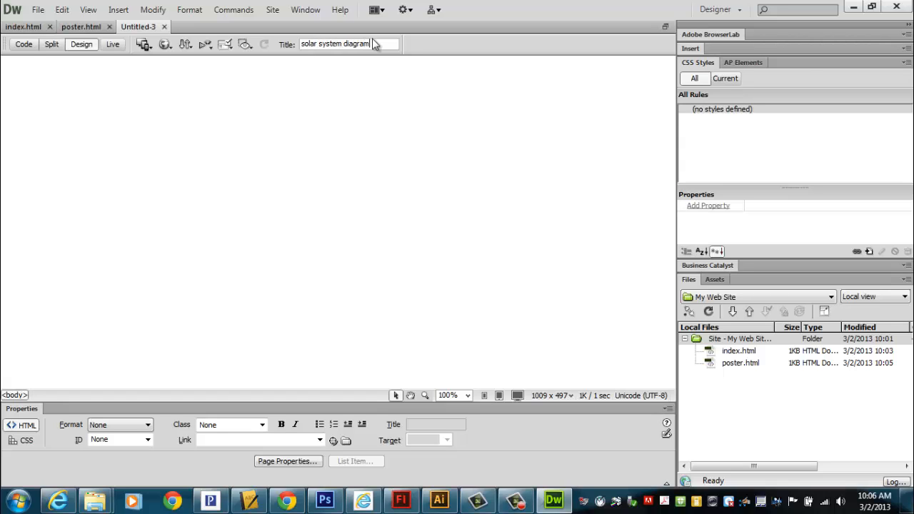
pyautogui.click(38, 77)
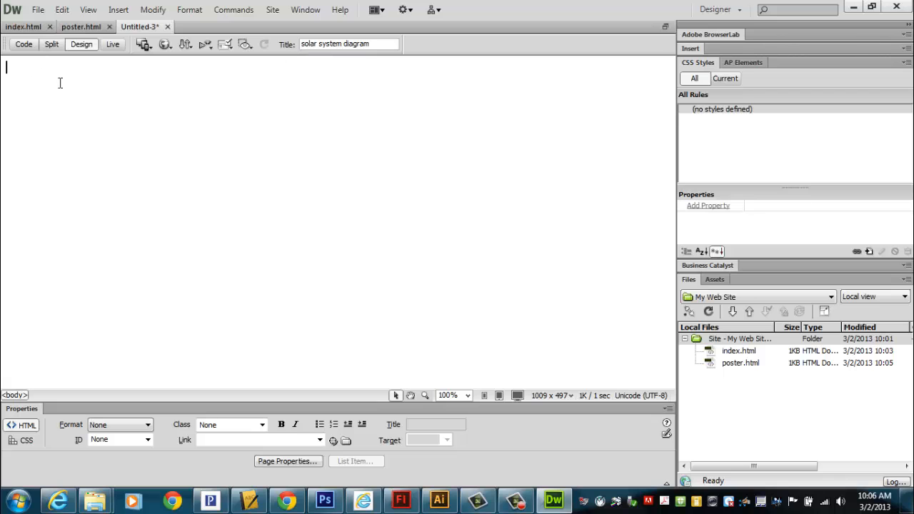
# - Save the solar system diagram page under the file name solar in the web folder
pyautogui.click(38, 11)
pyautogui.click(79, 164)
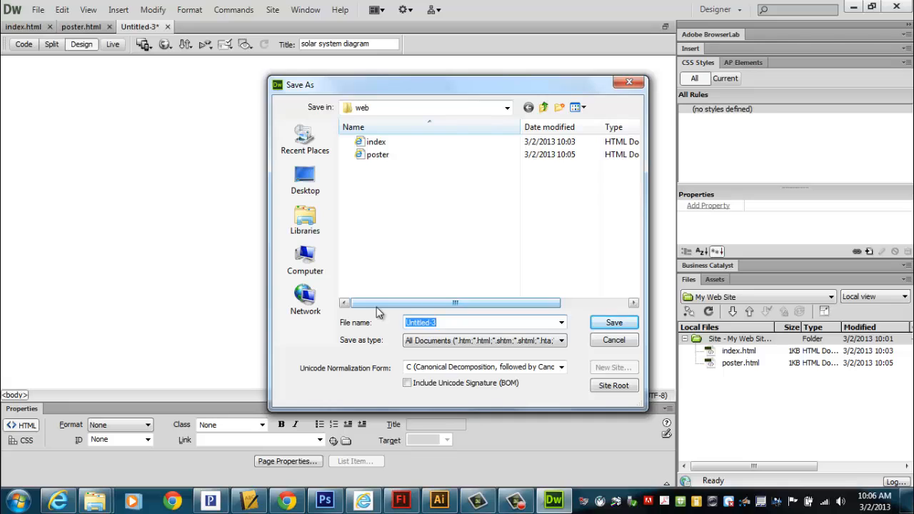
pyautogui.write('solar')
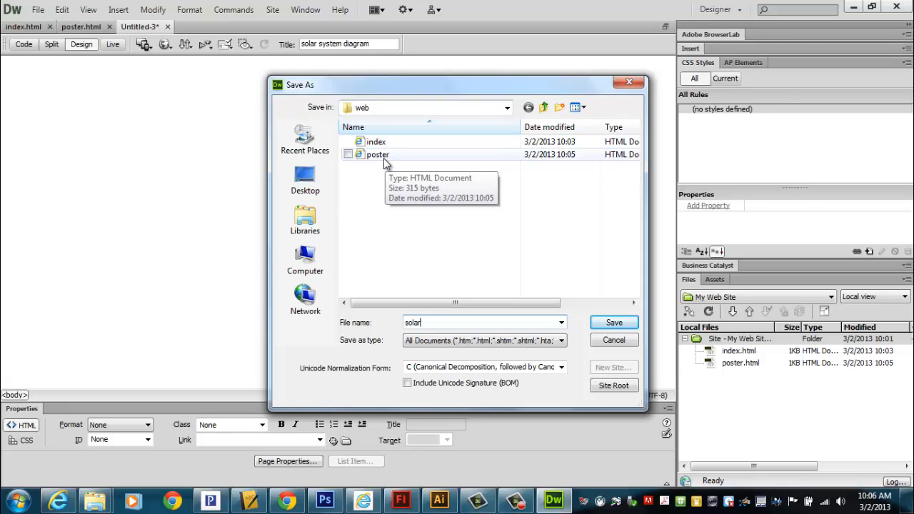
pyautogui.click(614, 325)
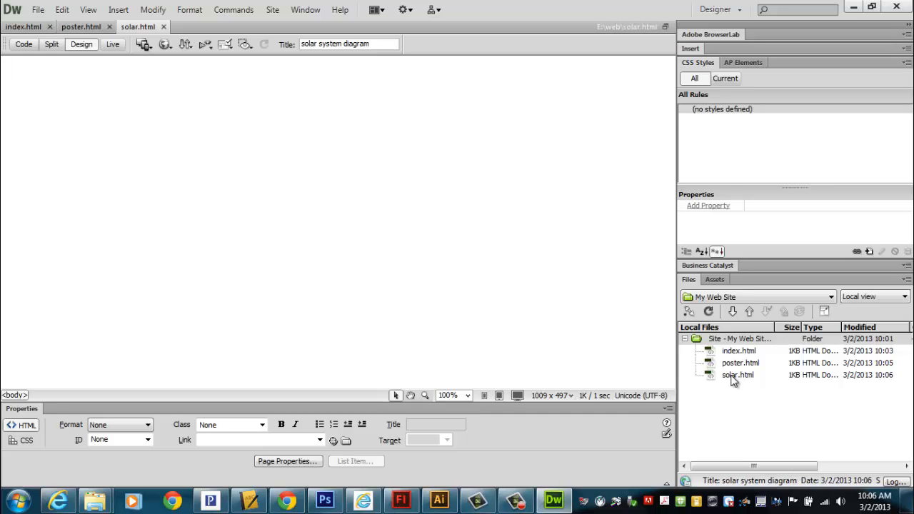
# - Create a blank HTML page with no layout for the Magellan project
pyautogui.click(38, 10)
pyautogui.click(55, 24)
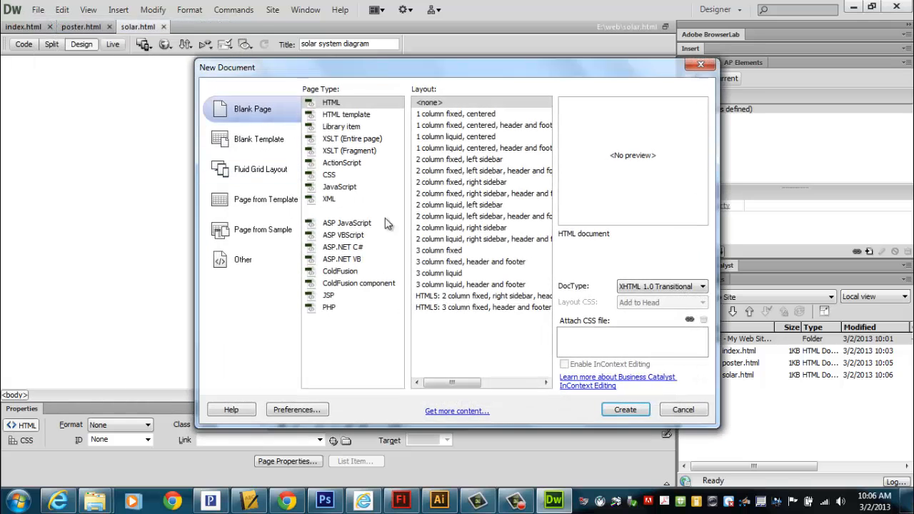
pyautogui.click(340, 105)
pyautogui.click(425, 103)
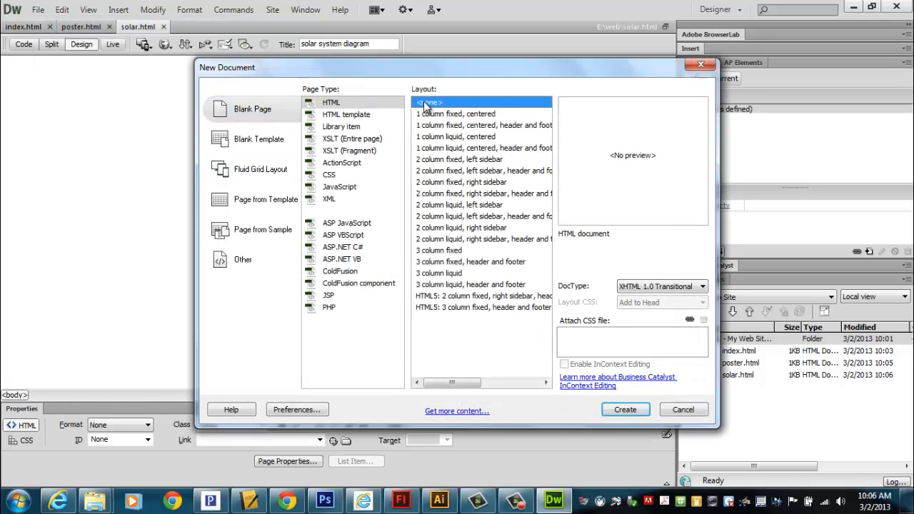
pyautogui.click(620, 409)
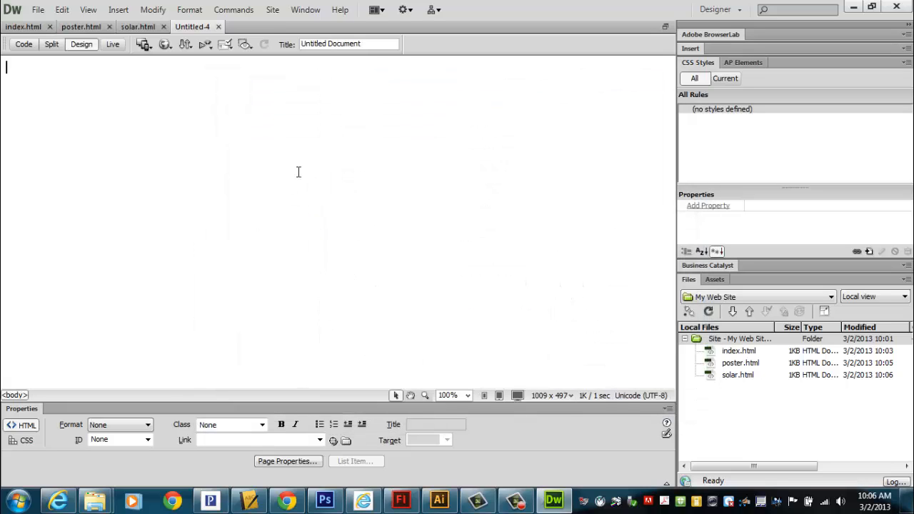
# - Replace the untitled page's document title with Magellan Movie
pyautogui.write('m')
pyautogui.press('BackSpace')
pyautogui.press('BackSpace')
pyautogui.press('BackSpace')
pyautogui.press('BackSpace')
pyautogui.press('BackSpace')
pyautogui.press('BackSpace')
pyautogui.press('BackSpace')
pyautogui.press('BackSpace')
pyautogui.press('BackSpace')
pyautogui.press('BackSpace')
pyautogui.press('BackSpace')
pyautogui.press('BackSpace')
pyautogui.press('BackSpace')
pyautogui.press('BackSpace')
pyautogui.press('BackSpace')
pyautogui.press('BackSpace')
pyautogui.press('BackSpace')
pyautogui.write('Mag')
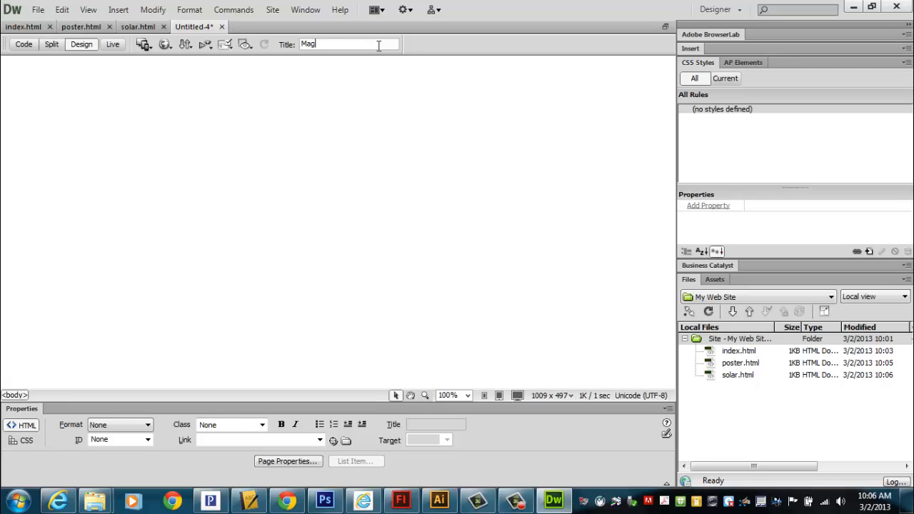
pyautogui.write('ellan Movie')
# - Save the Magellan Movie page under the file name magellan in the web folder
pyautogui.click(39, 11)
pyautogui.click(78, 165)
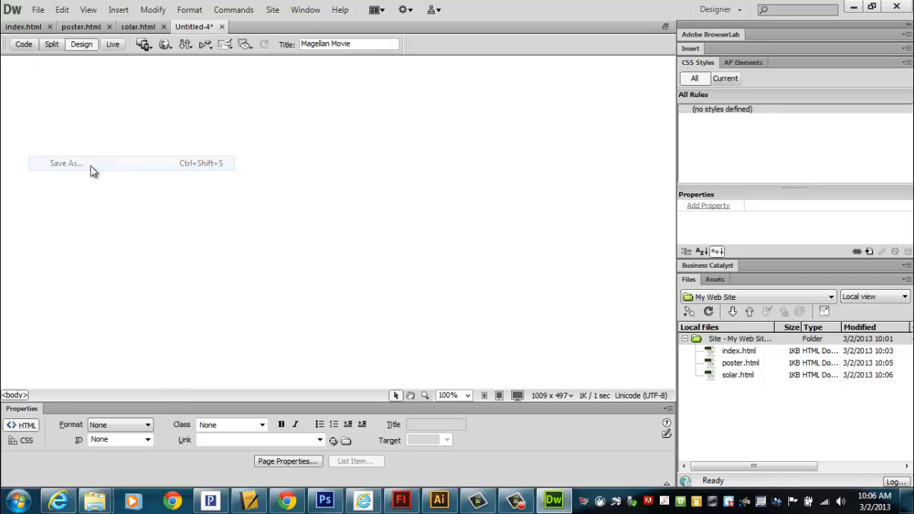
pyautogui.write('ma')
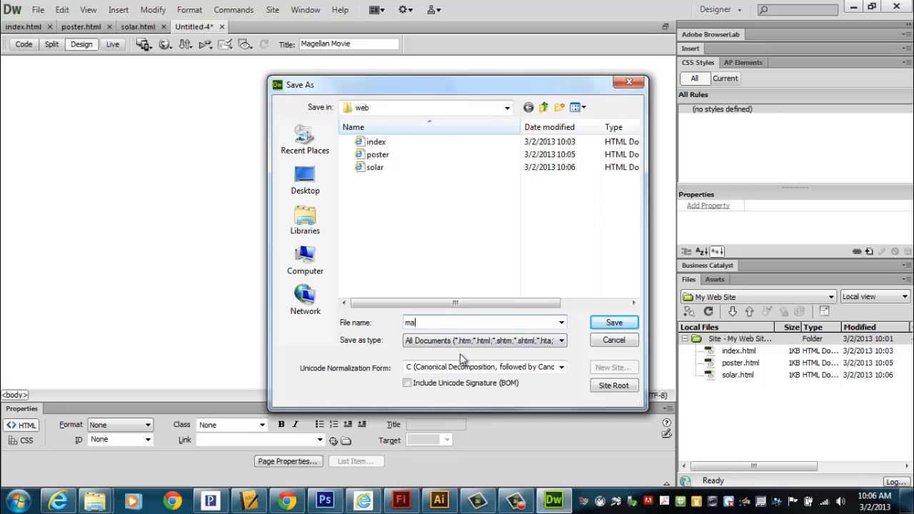
pyautogui.write('gellan')
pyautogui.press('Return')
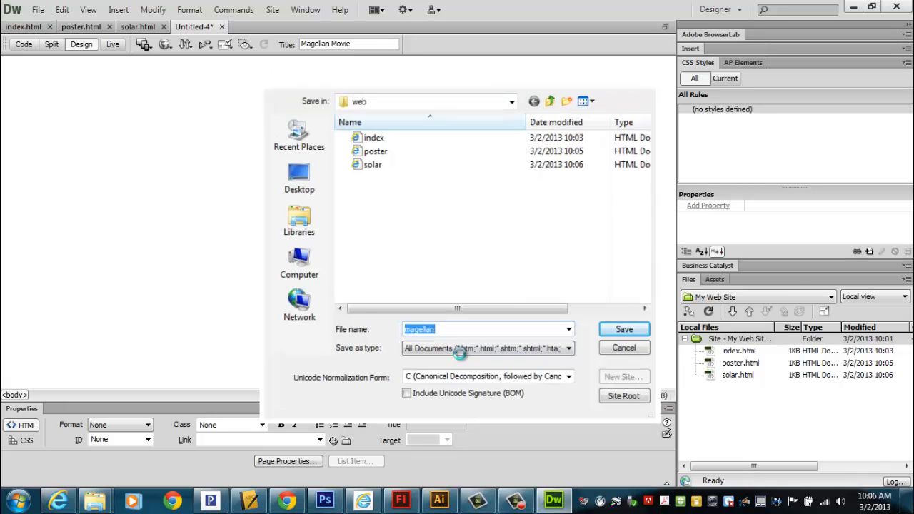
# - Create one more blank HTML page with no layout for the next project in the site plan
pyautogui.click(38, 9)
pyautogui.click(51, 26)
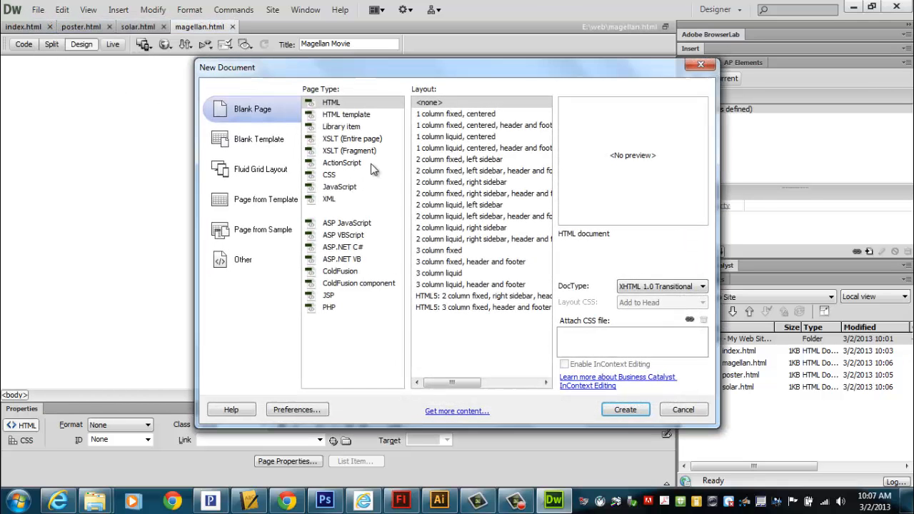
pyautogui.click(626, 410)
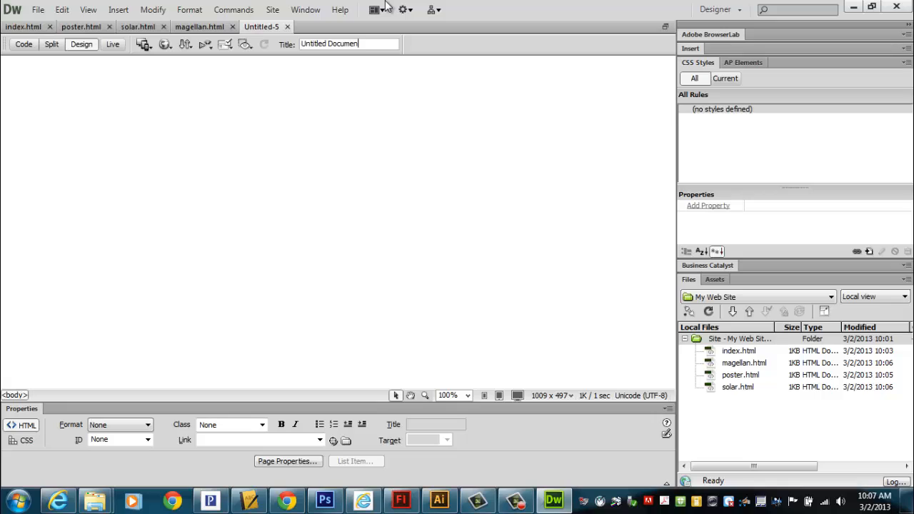
# - Replace the untitled page's document title with event movie
pyautogui.press('BackSpace')
pyautogui.press('BackSpace')
pyautogui.press('BackSpace')
pyautogui.press('BackSpace')
pyautogui.press('BackSpace')
pyautogui.press('BackSpace')
pyautogui.press('BackSpace')
pyautogui.press('BackSpace')
pyautogui.press('BackSpace')
pyautogui.press('BackSpace')
pyautogui.press('BackSpace')
pyautogui.press('BackSpace')
pyautogui.press('BackSpace')
pyautogui.press('BackSpace')
pyautogui.press('BackSpace')
pyautogui.press('BackSpace')
pyautogui.press('BackSpace')
pyautogui.write('event movie')
pyautogui.press('Return')
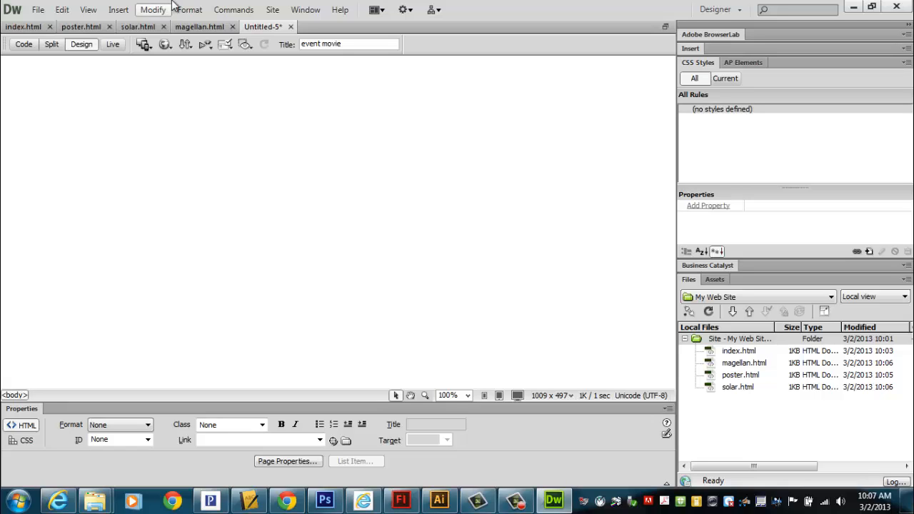
# - Save the event movie page under the file name eventmovie in the web folder
pyautogui.click(38, 9)
pyautogui.click(75, 163)
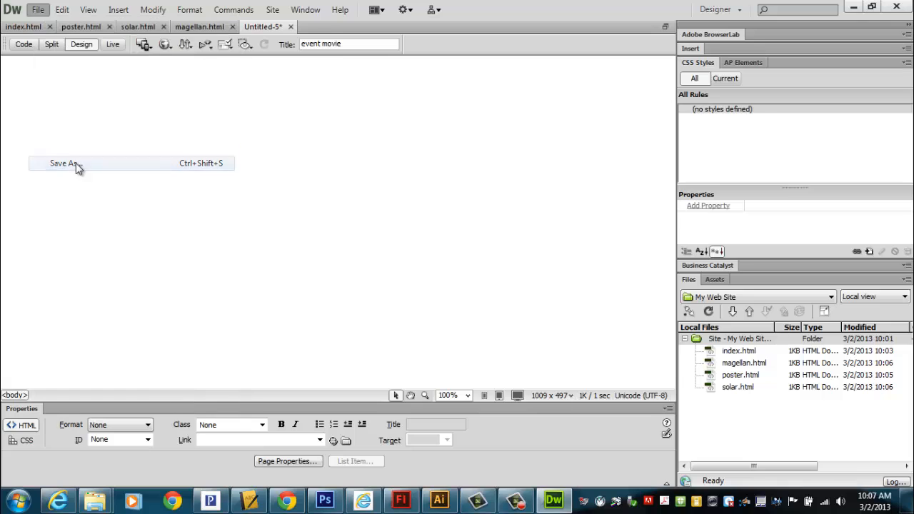
pyautogui.write('event')
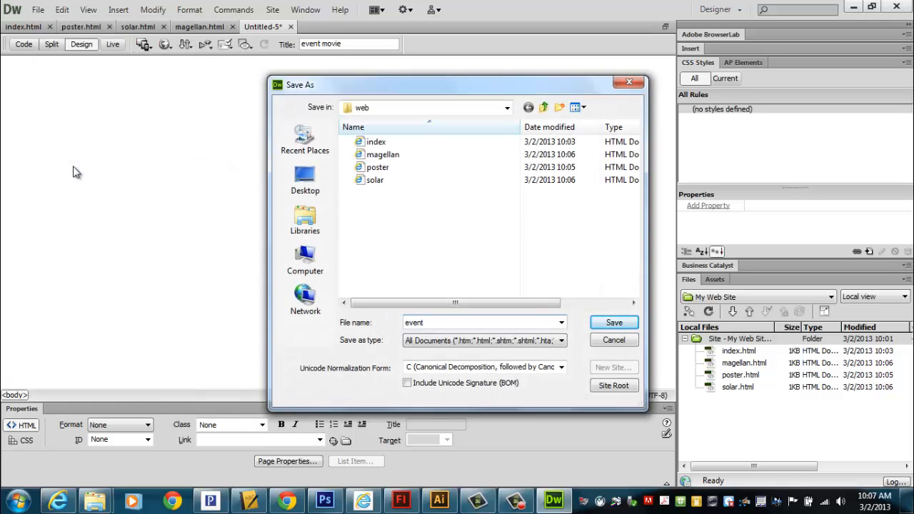
pyautogui.write('movie')
pyautogui.press('Return')
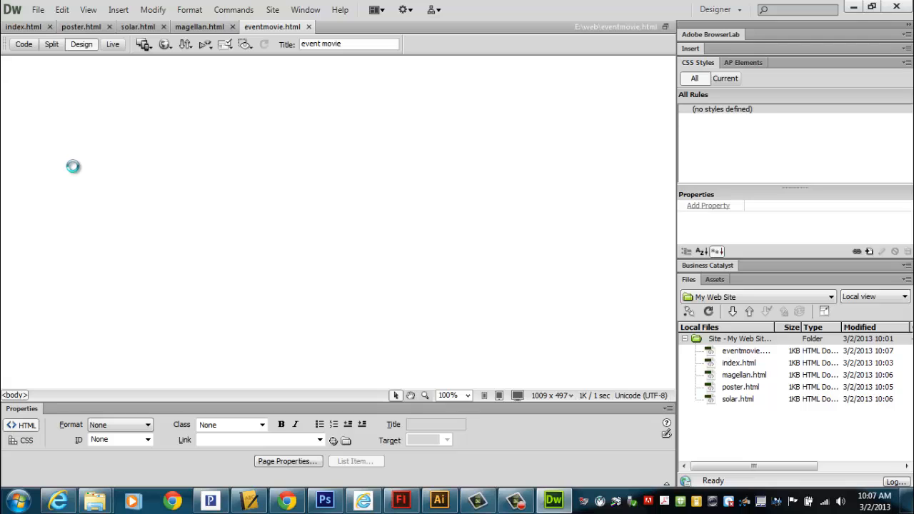
# - Create a blank HTML page in the site for the podcast project
pyautogui.click(740, 342)
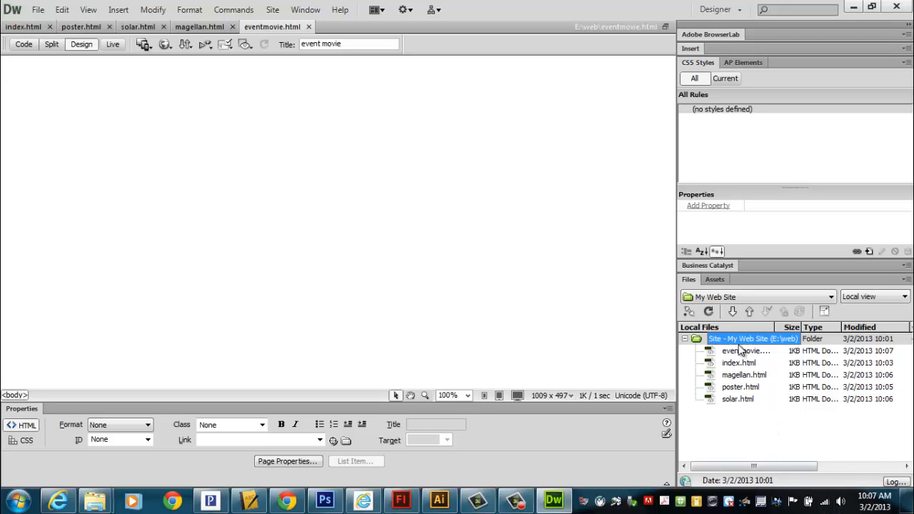
pyautogui.click(37, 11)
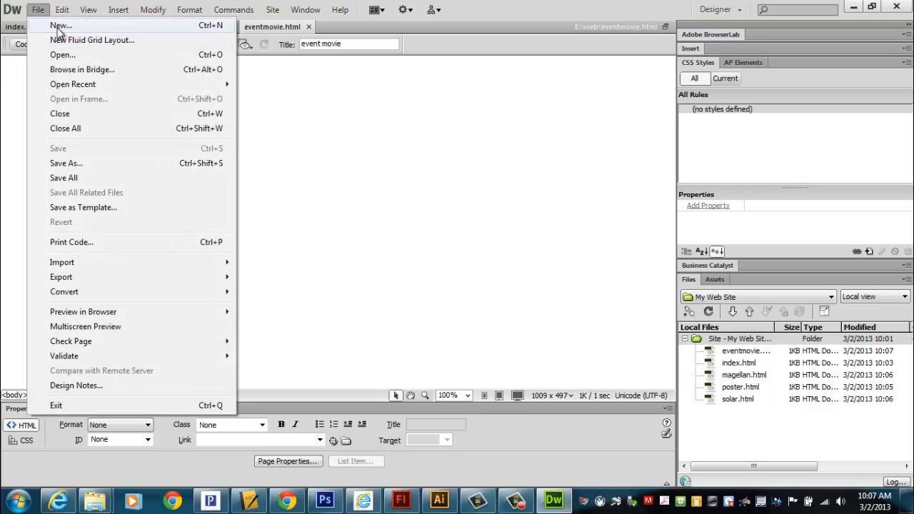
pyautogui.click(56, 27)
pyautogui.click(625, 409)
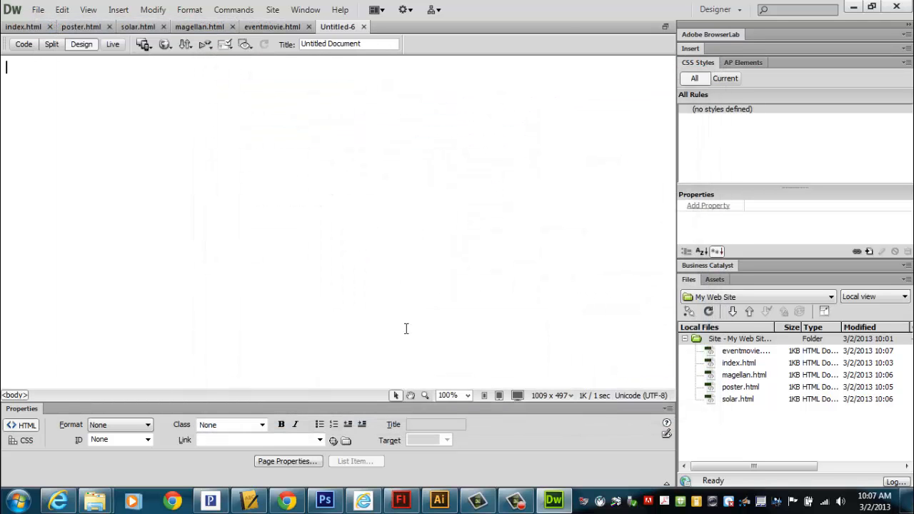
# - Replace the new page's document title with podcast
pyautogui.click(378, 44)
pyautogui.press('BackSpace')
pyautogui.press('BackSpace')
pyautogui.press('BackSpace')
pyautogui.press('BackSpace')
pyautogui.press('BackSpace')
pyautogui.press('BackSpace')
pyautogui.press('BackSpace')
pyautogui.press('BackSpace')
pyautogui.press('BackSpace')
pyautogui.press('BackSpace')
pyautogui.press('BackSpace')
pyautogui.press('BackSpace')
pyautogui.press('BackSpace')
pyautogui.press('BackSpace')
pyautogui.press('BackSpace')
pyautogui.press('BackSpace')
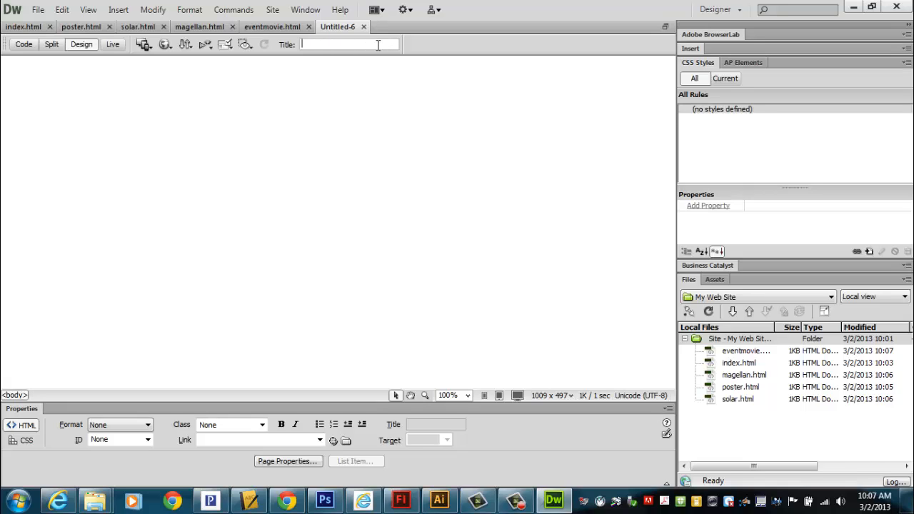
pyautogui.write('podc')
pyautogui.press('BackSpace')
pyautogui.write('dcast')
pyautogui.press('Return')
# - Save the podcast page under the file name podcast in the web folder
pyautogui.click(38, 9)
pyautogui.click(77, 163)
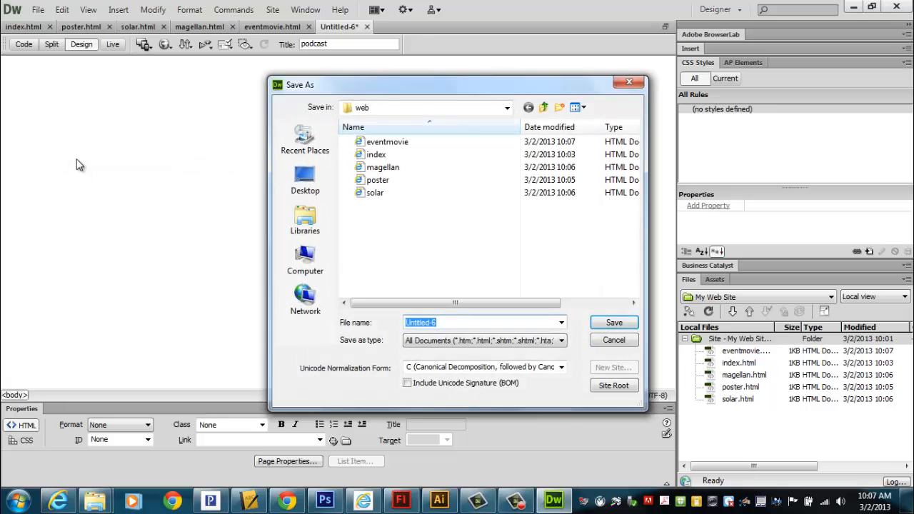
pyautogui.write('podcasd')
pyautogui.press('BackSpace')
pyautogui.write('t')
pyautogui.press('Return')
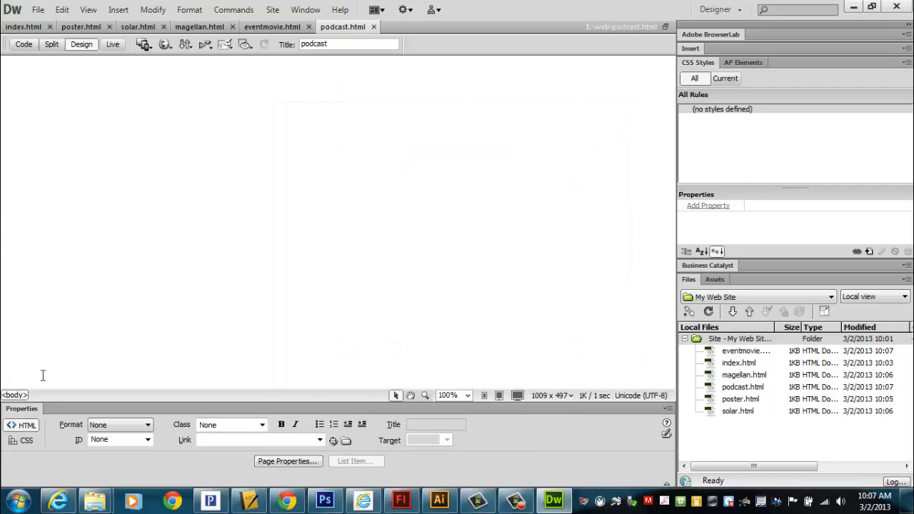
# - Check the sketched site plan in Photoshop against the page files listed for My Web Site in Dreamweaver
pyautogui.click(326, 503)
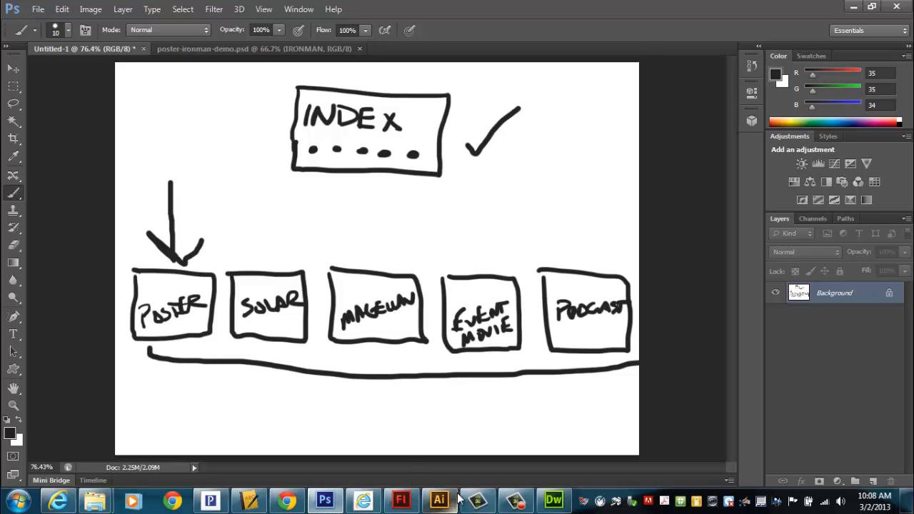
pyautogui.click(554, 501)
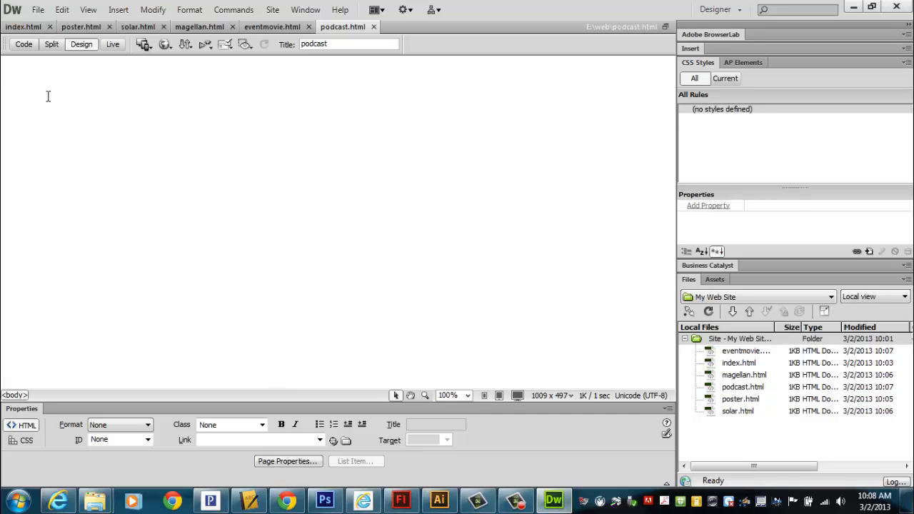
pyautogui.click(723, 341)
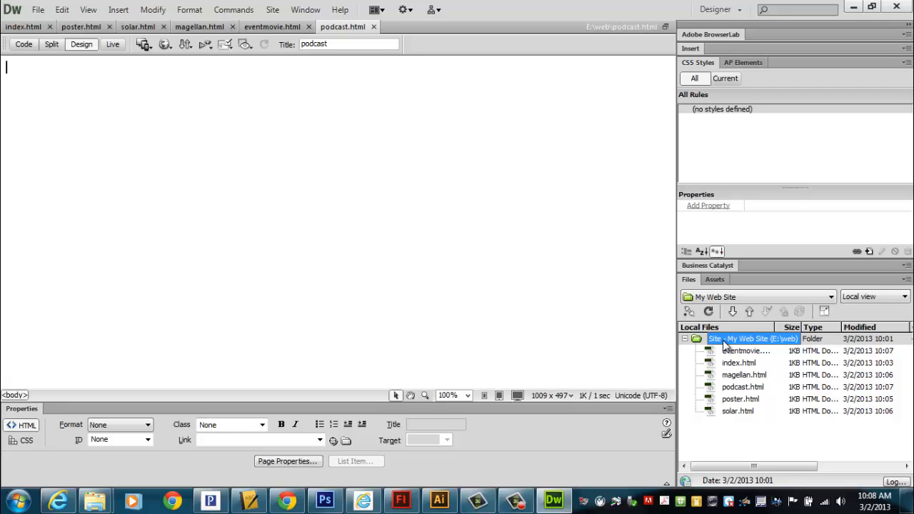